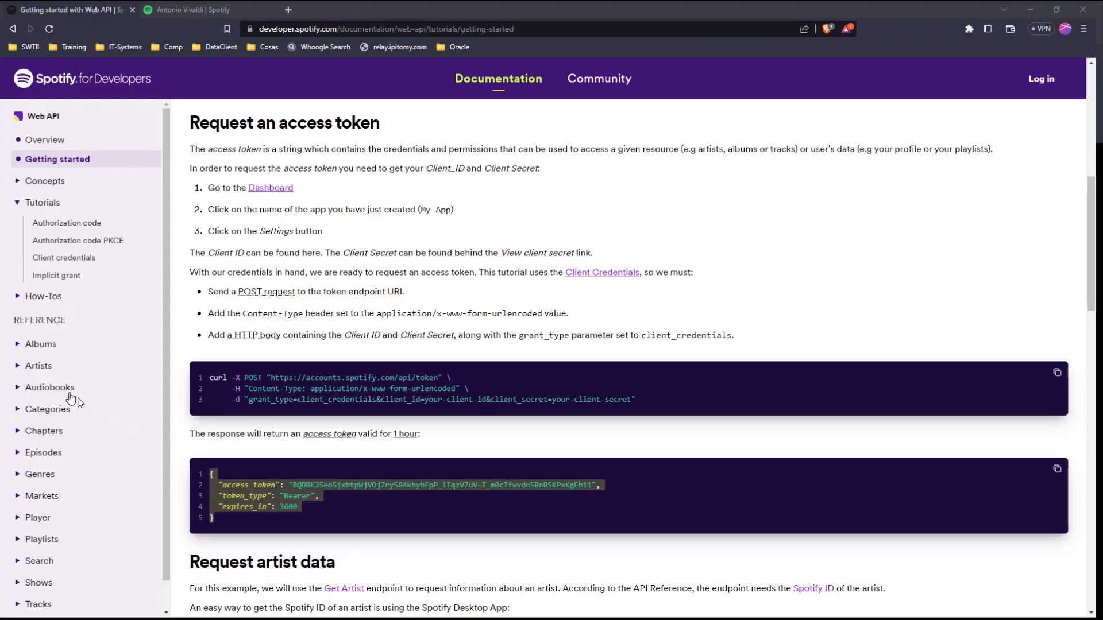
- Open the Get Artist's Top Tracks reference in the Artists section and examine its request parameters
{"action": "left_click", "coordinate": [17, 366]}
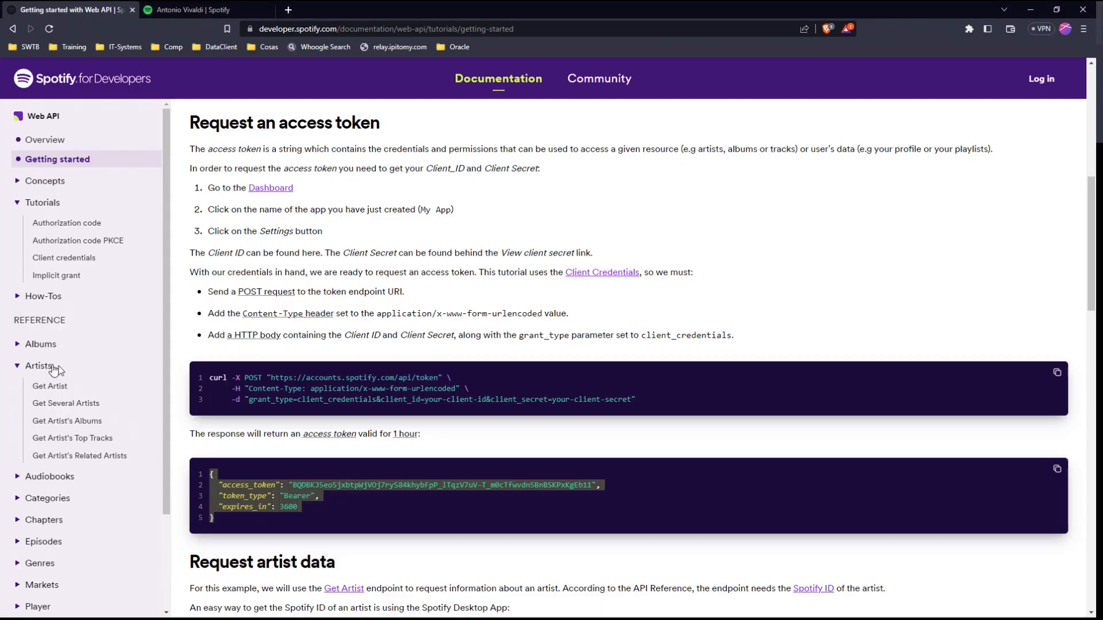
{"action": "left_click", "coordinate": [82, 439]}
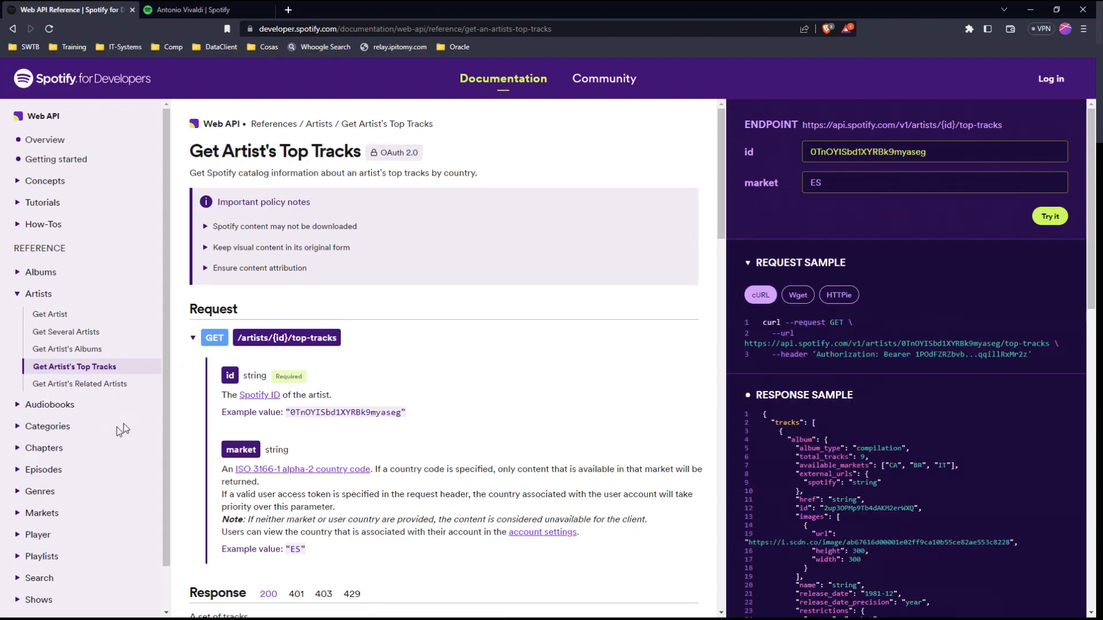
{"action": "scroll", "coordinate": [344, 254], "scroll_direction": "down", "scroll_amount": 2}
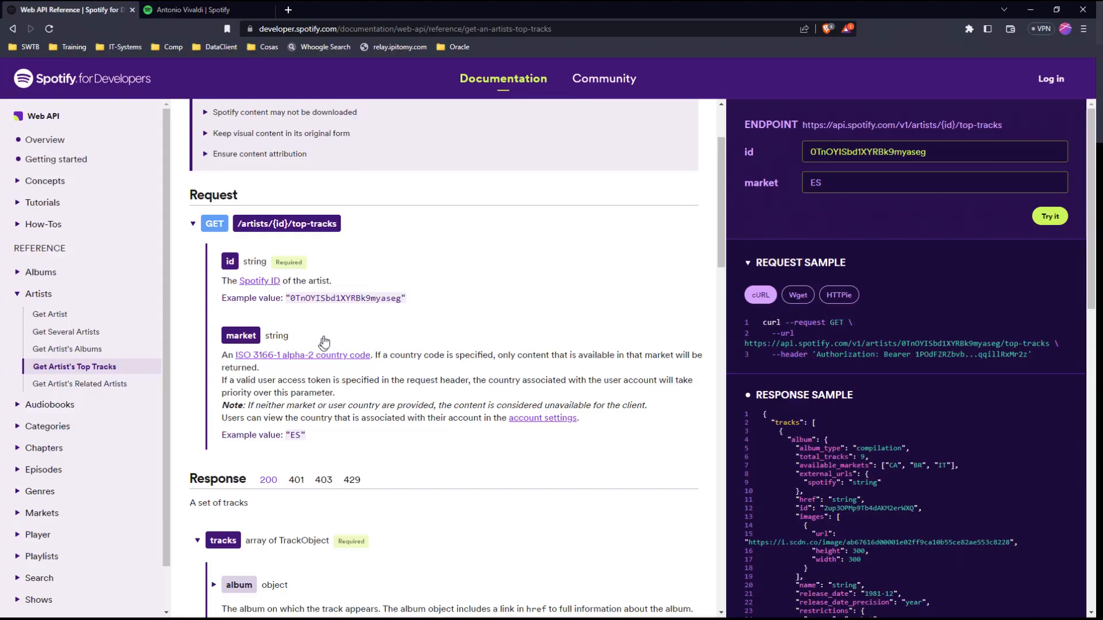
- Locate the artist ID in the web address of Antonio Vivaldi's Spotify page, and return to the API reference
{"action": "left_click", "coordinate": [192, 12]}
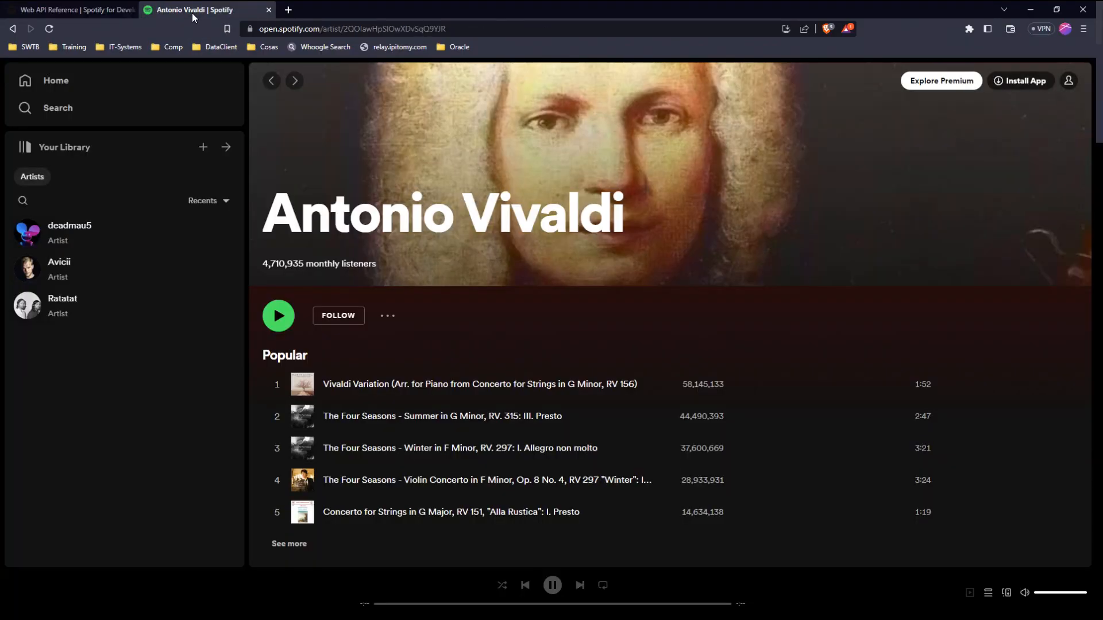
{"action": "left_click_drag", "start_coordinate": [455, 29], "coordinate": [345, 31]}
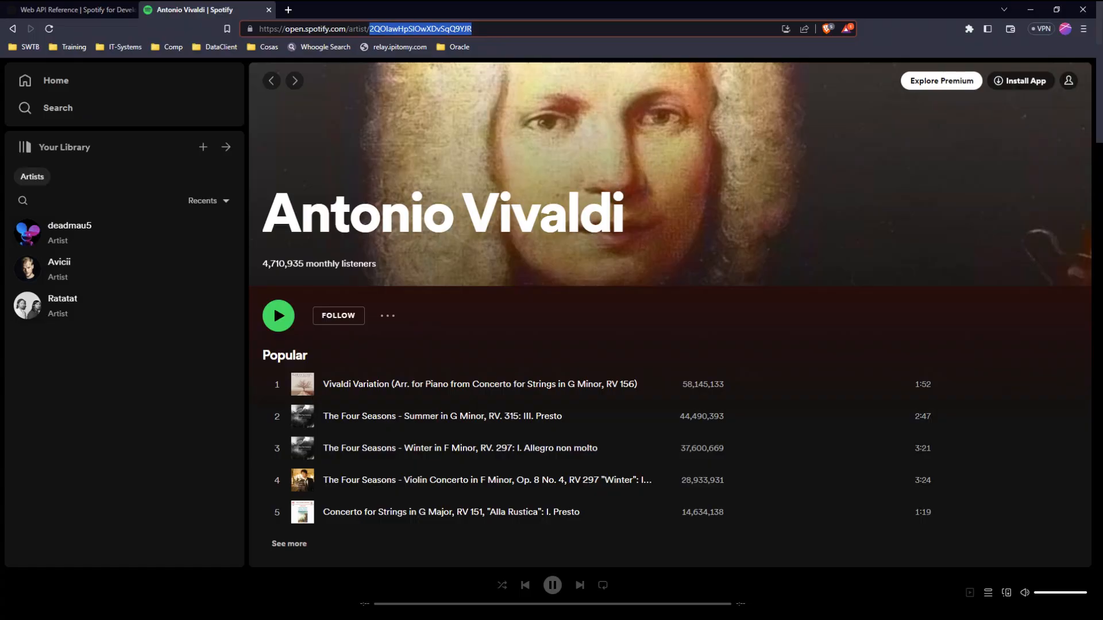
{"action": "left_click", "coordinate": [51, 9]}
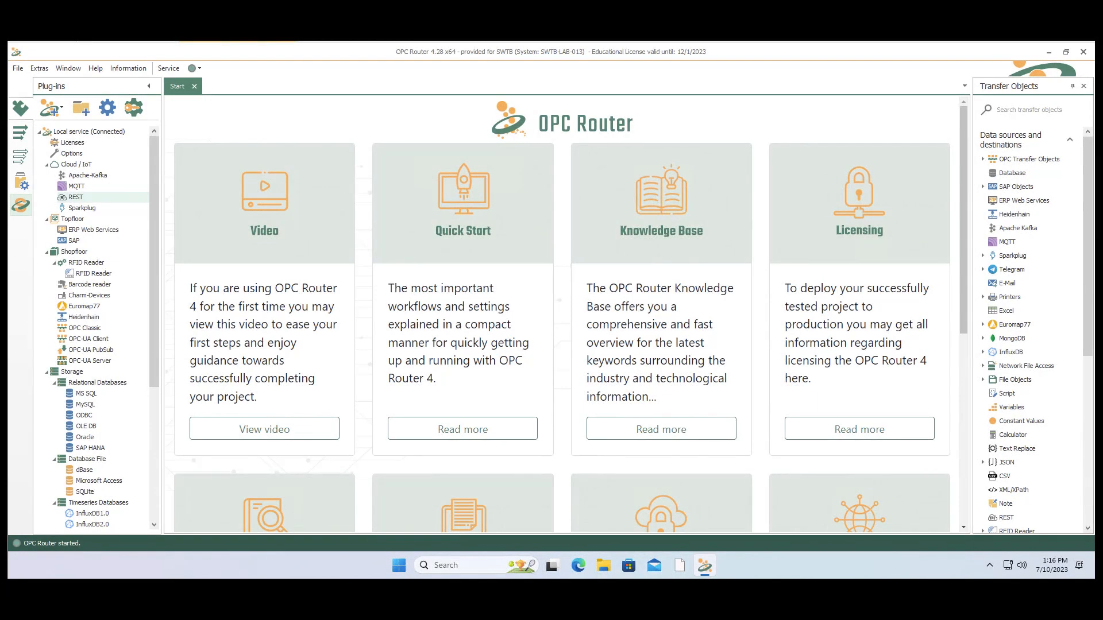
{"action": "double_click", "coordinate": [76, 197]}
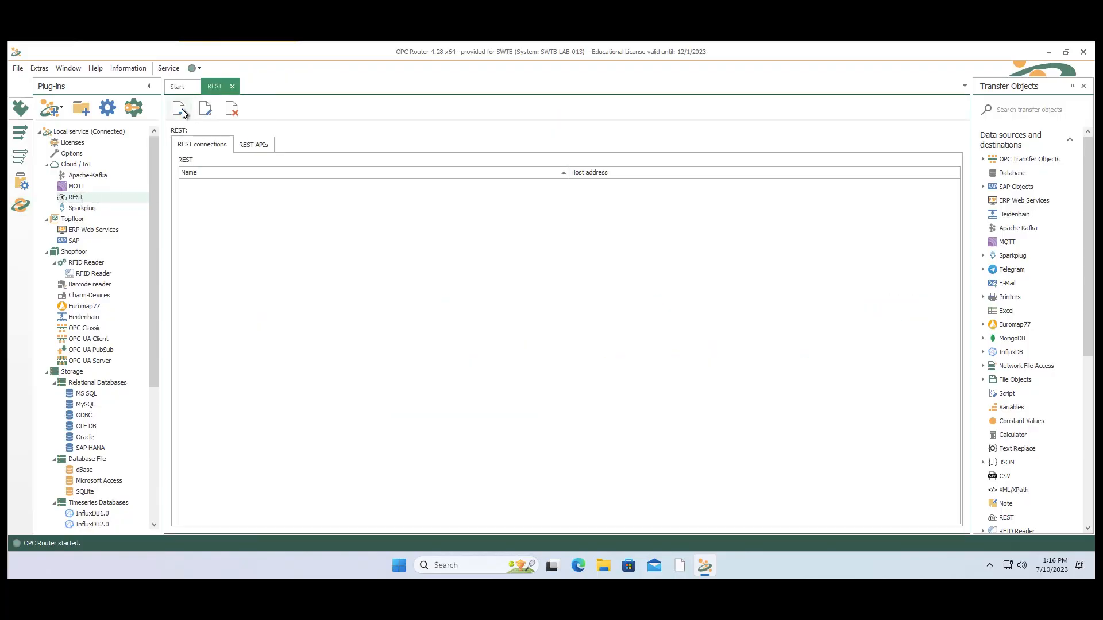
{"action": "left_click", "coordinate": [183, 113]}
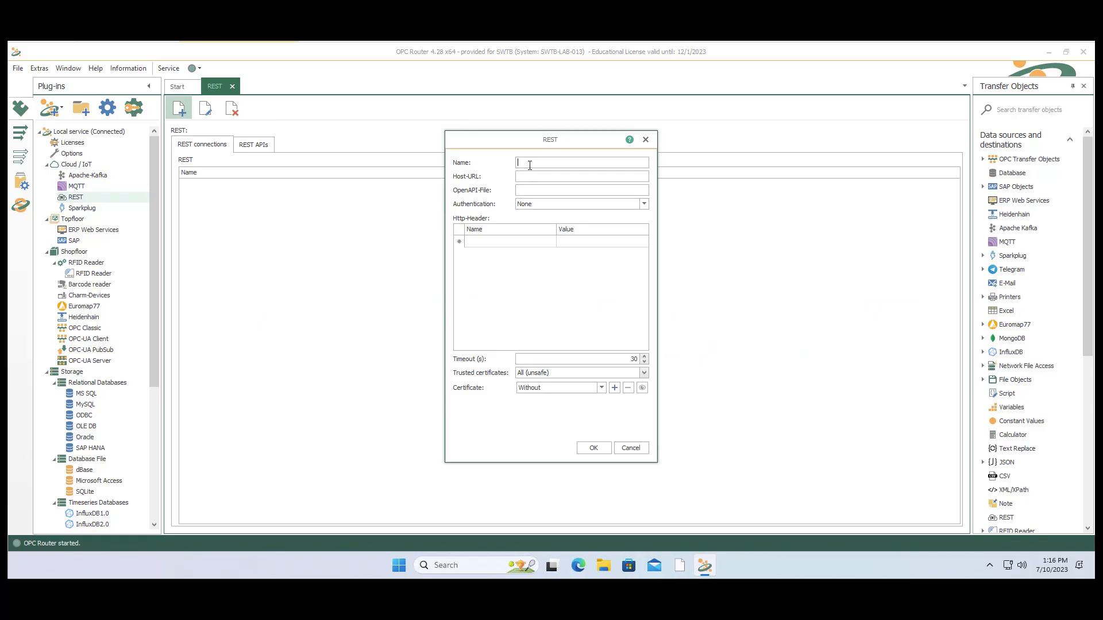
{"action": "type", "text": "Spotify_Authorization"}
{"action": "left_click", "coordinate": [532, 175]}
{"action": "type", "text": "https://accounts.spotify.com"}
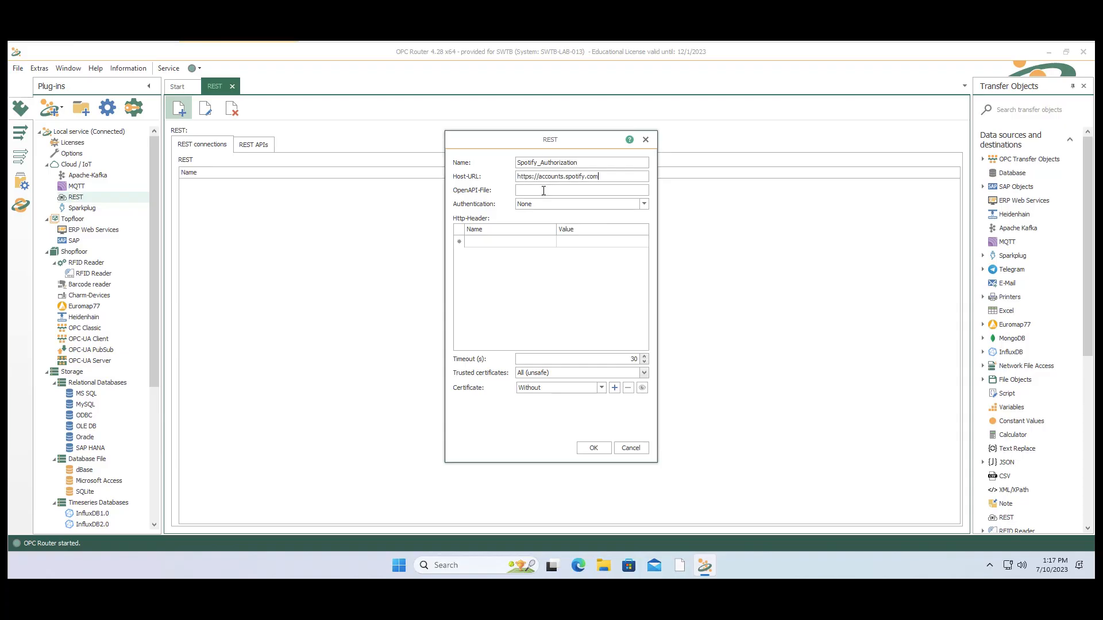
{"action": "left_click", "coordinate": [583, 206]}
{"action": "left_click", "coordinate": [500, 290]}
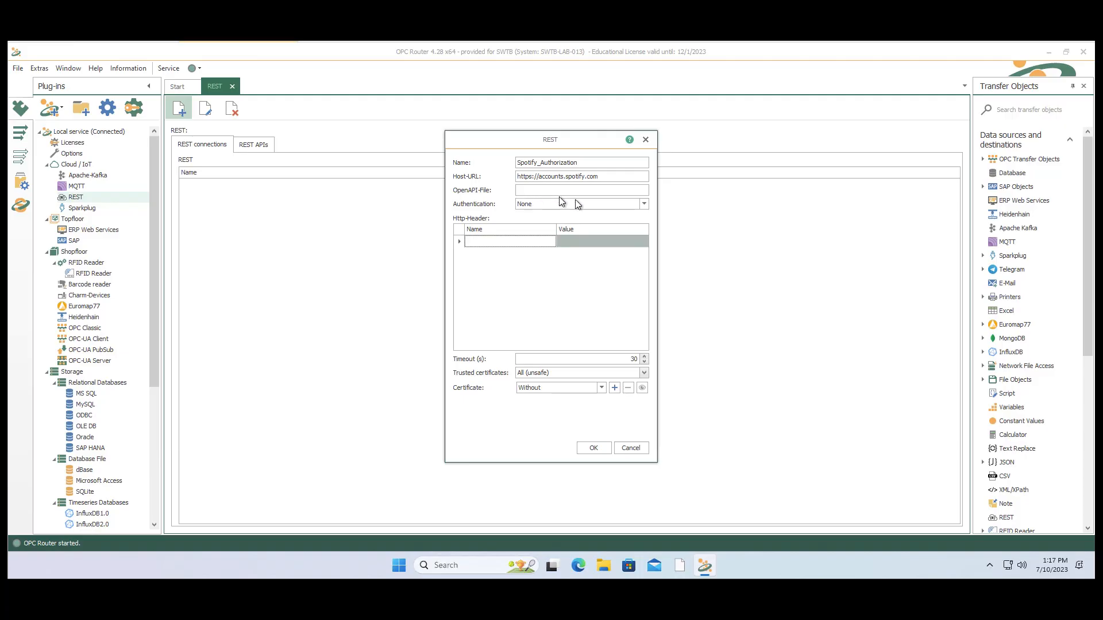
{"action": "left_click", "coordinate": [644, 205]}
{"action": "left_click", "coordinate": [644, 204]}
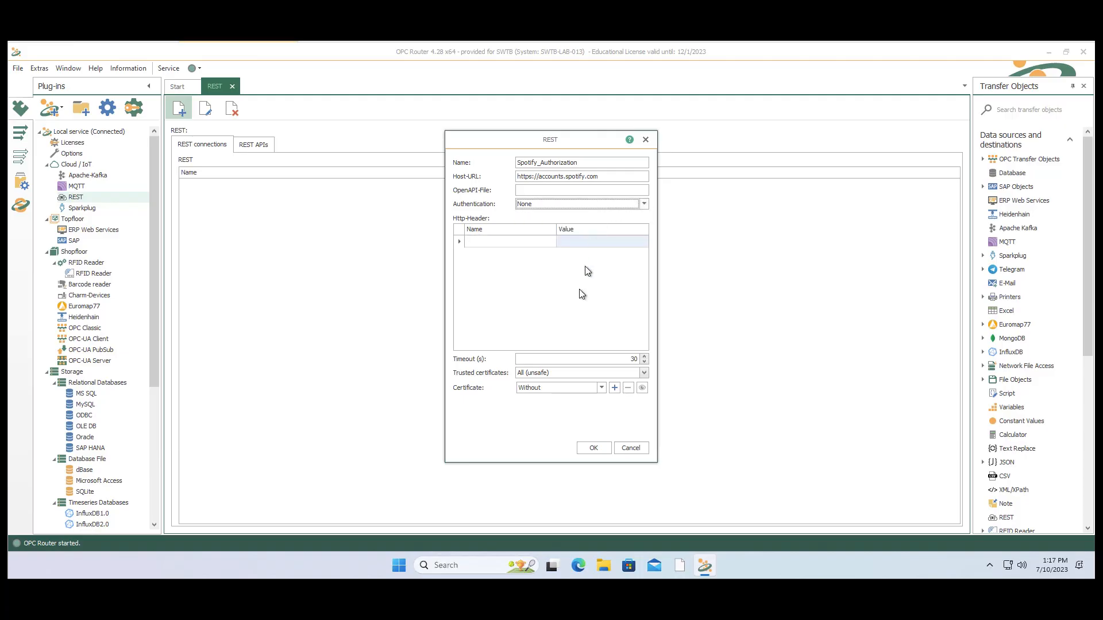
{"action": "left_click", "coordinate": [594, 448]}
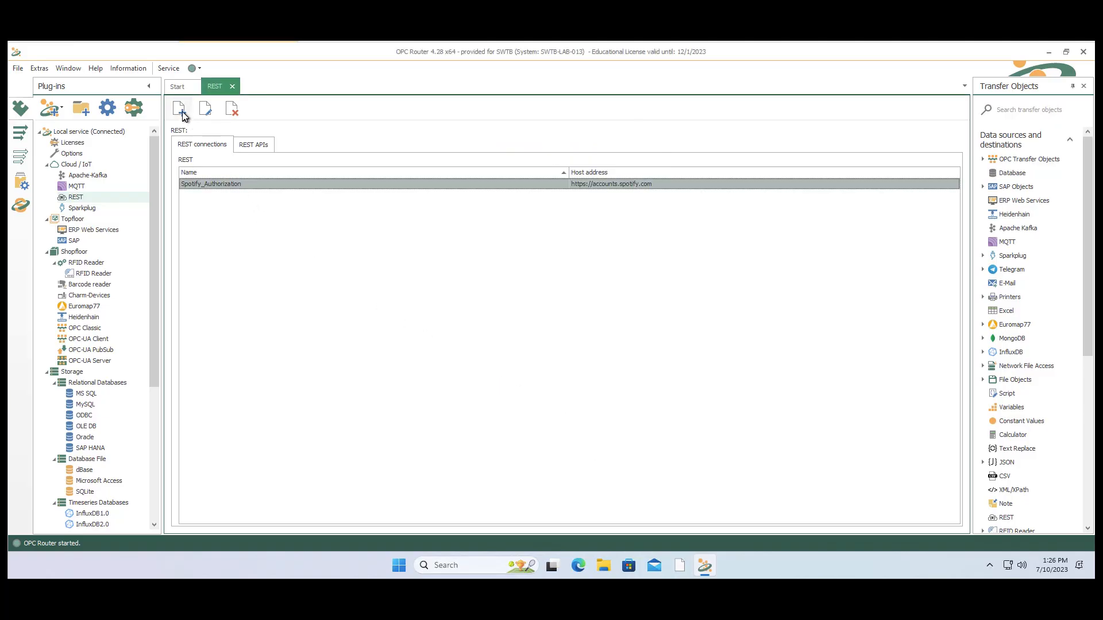
{"action": "left_click", "coordinate": [180, 111]}
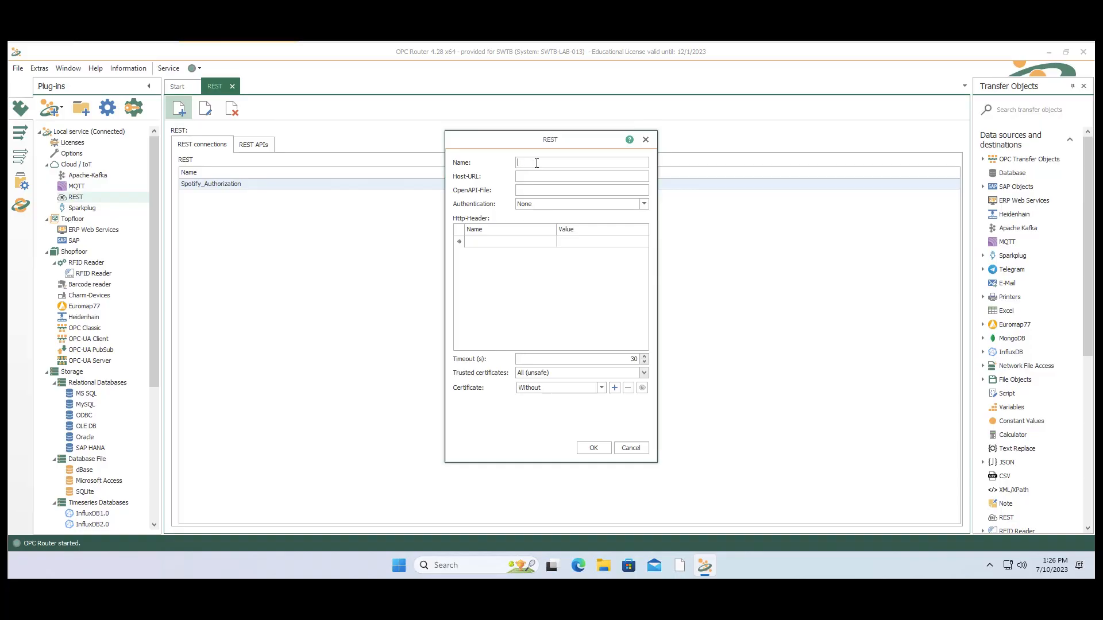
{"action": "type", "text": "Spotify_Main"}
{"action": "type", "text": "https://api.spotify.com/v1/"}
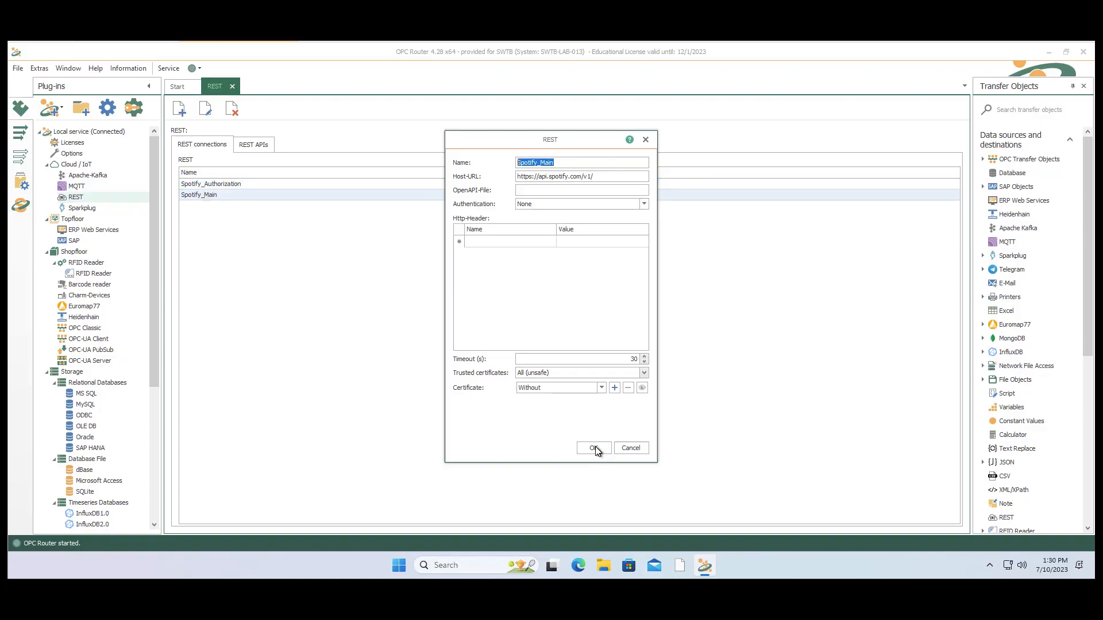
{"action": "left_click", "coordinate": [595, 447]}
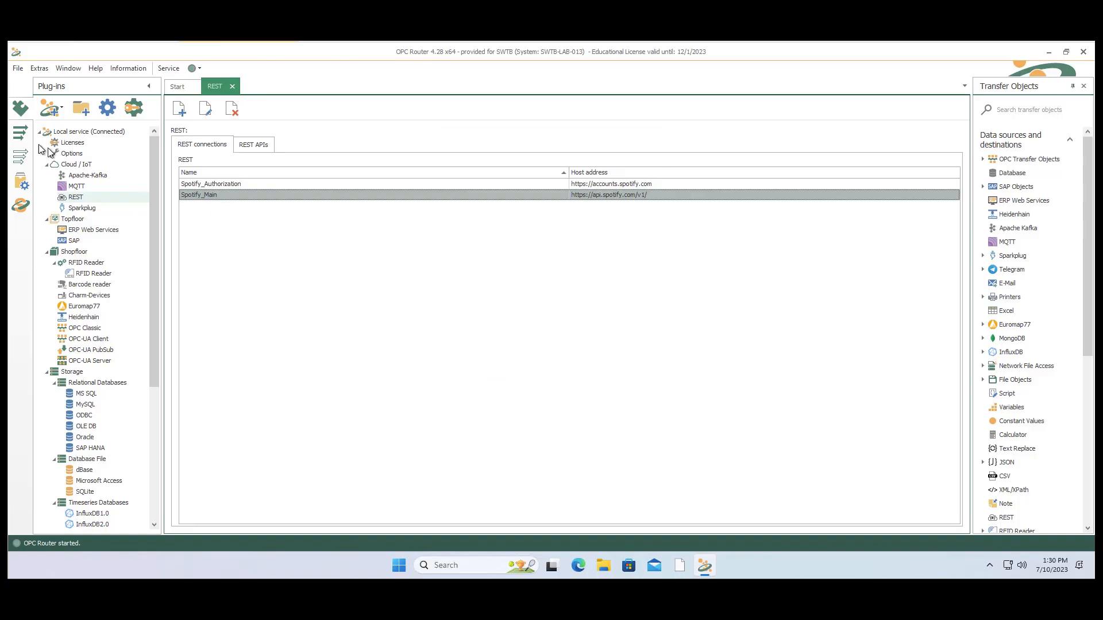
- Create a folder named REST_OAuth_2_0 under Connections
{"action": "left_click", "coordinate": [20, 132]}
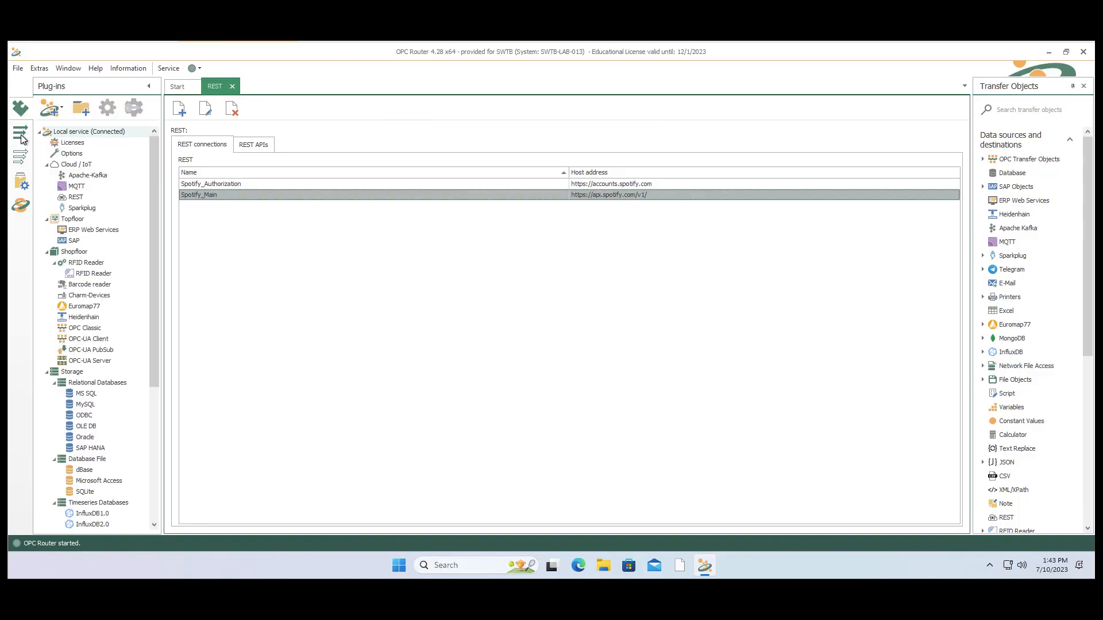
{"action": "left_click", "coordinate": [21, 136]}
{"action": "left_click", "coordinate": [55, 165]}
{"action": "right_click", "coordinate": [70, 142]}
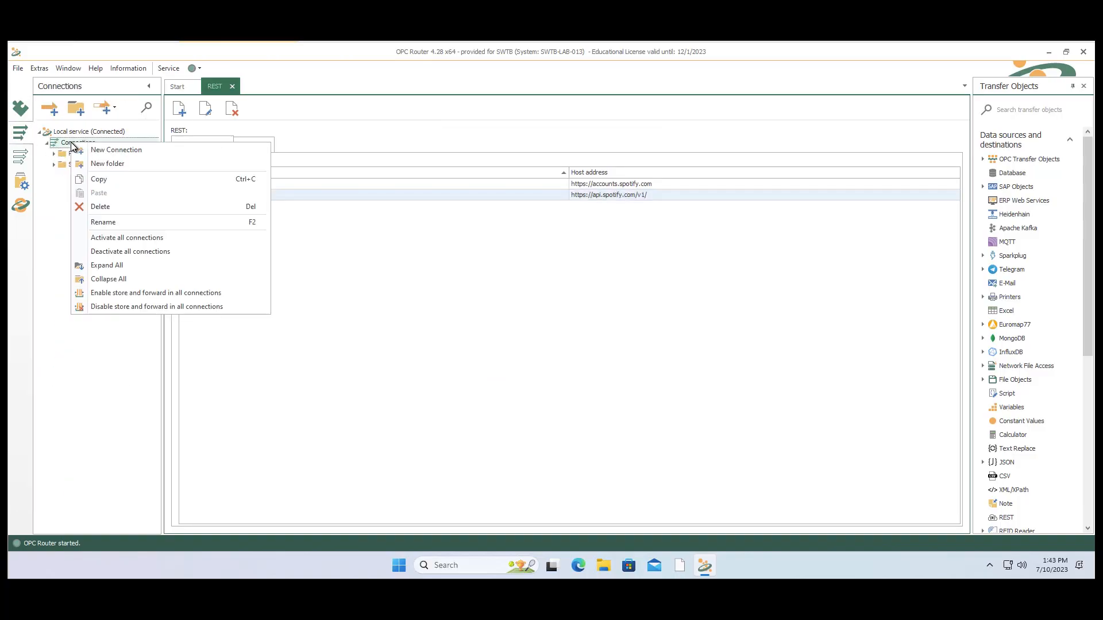
{"action": "left_click", "coordinate": [136, 165]}
{"action": "type", "text": "RES"}
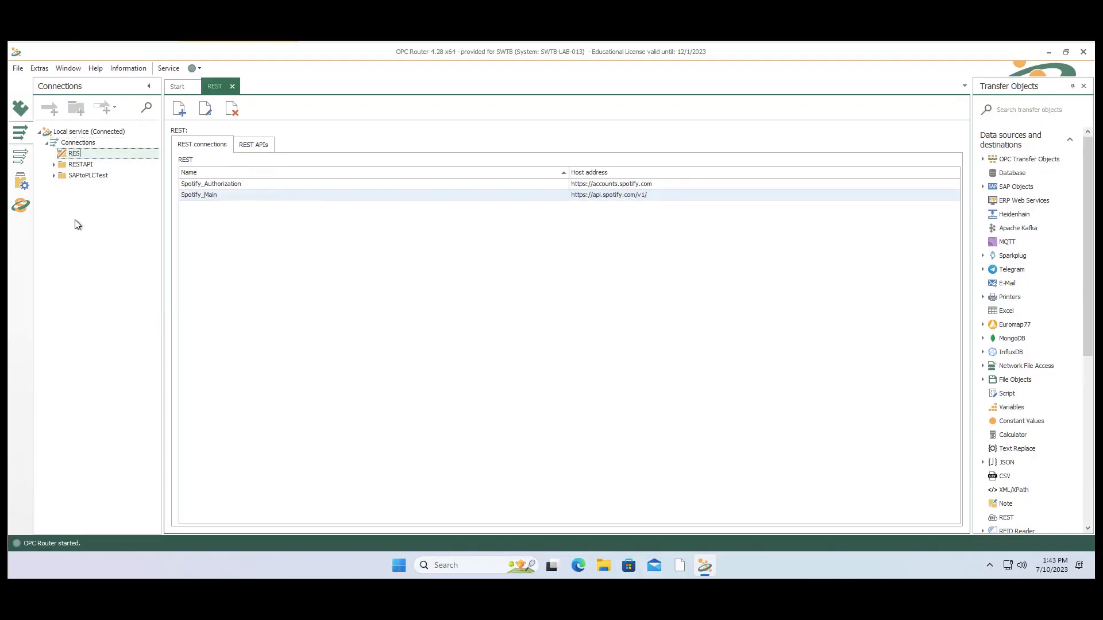
{"action": "type", "text": "T_OAuth_2_0"}
{"action": "key", "text": "Return"}
- Create a connection named Get_Token inside the REST_OAuth_2_0 folder
{"action": "right_click", "coordinate": [86, 154]}
{"action": "left_click", "coordinate": [121, 163]}
{"action": "type", "text": "Get_Token"}
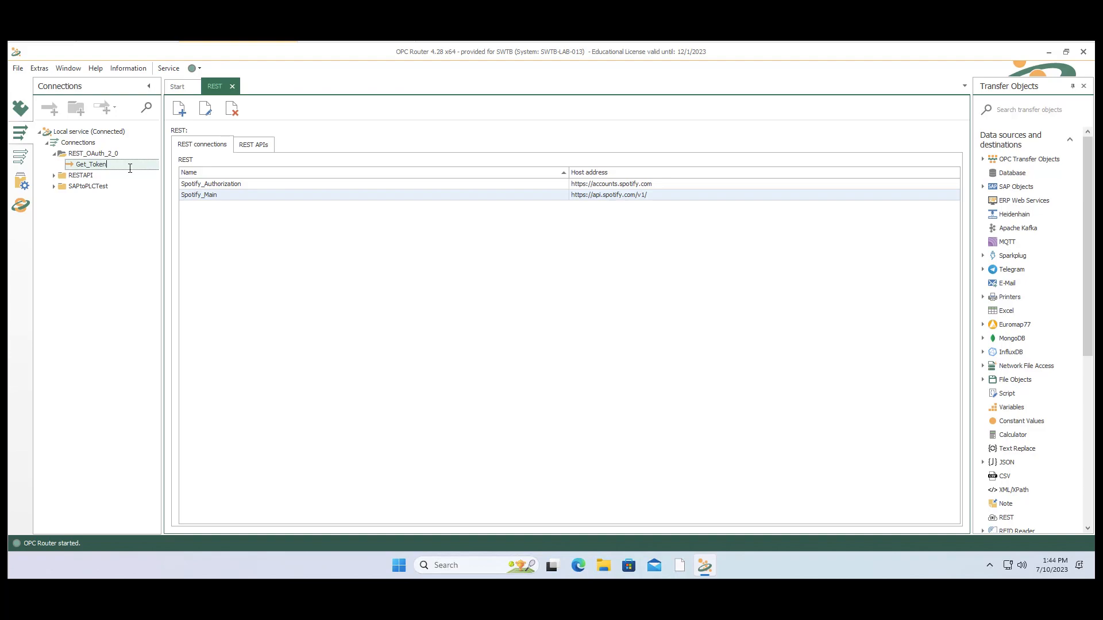
{"action": "key", "text": "Return"}
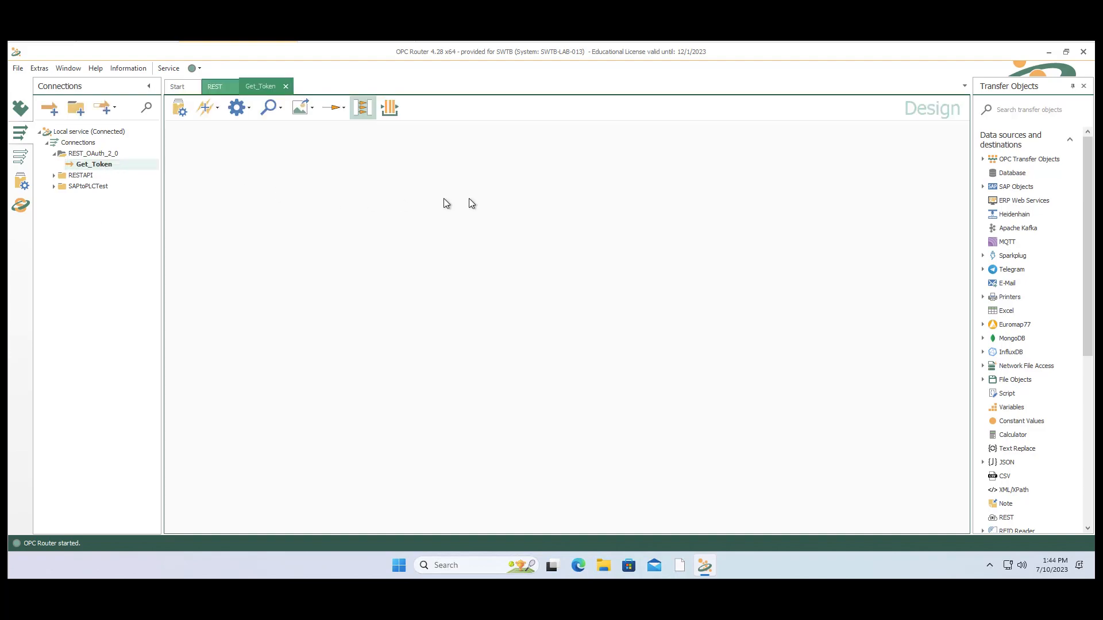
- Add a REST transfer object to the Get_Token connection and assign it the Spotify_Authorization connection
{"action": "scroll", "coordinate": [1028, 224], "scroll_direction": "down", "scroll_amount": 3}
{"action": "left_click_drag", "start_coordinate": [1002, 379], "coordinate": [448, 242]}
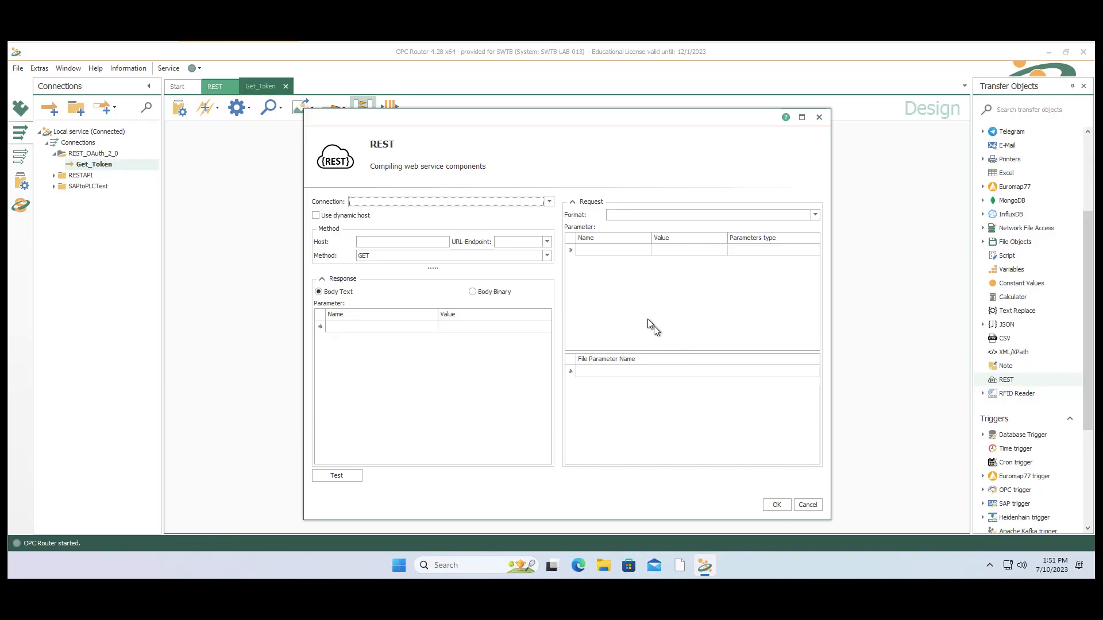
{"action": "left_click", "coordinate": [549, 202]}
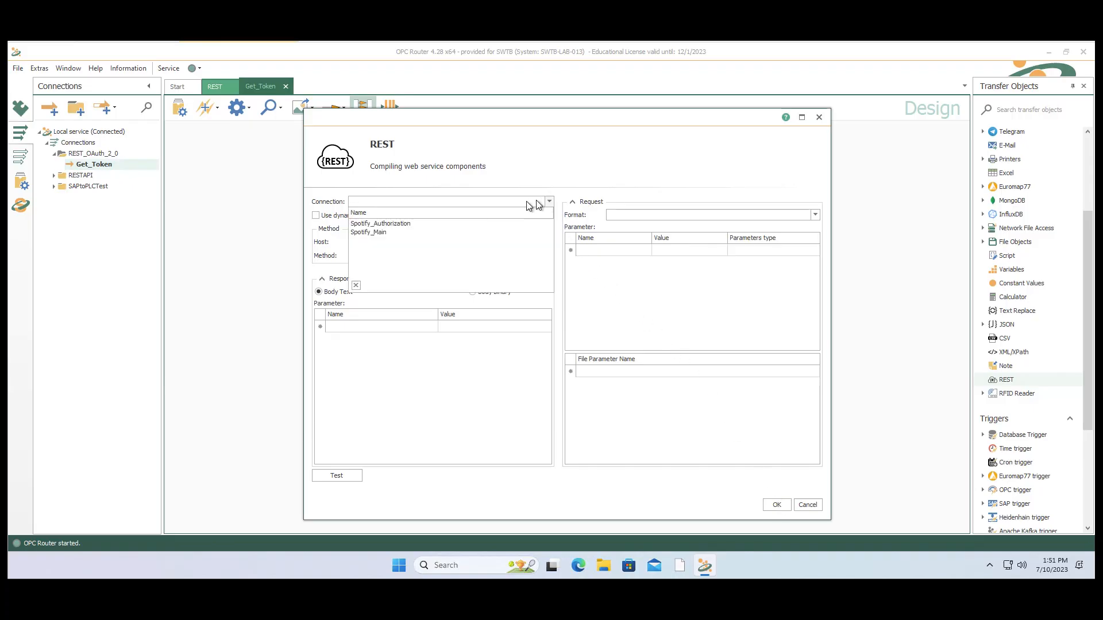
{"action": "left_click", "coordinate": [468, 223]}
- Set the REST object's URL endpoint to /api/token, its method to POST and the request format to application/x-www-form-urlencoded;
{"action": "left_click", "coordinate": [501, 243]}
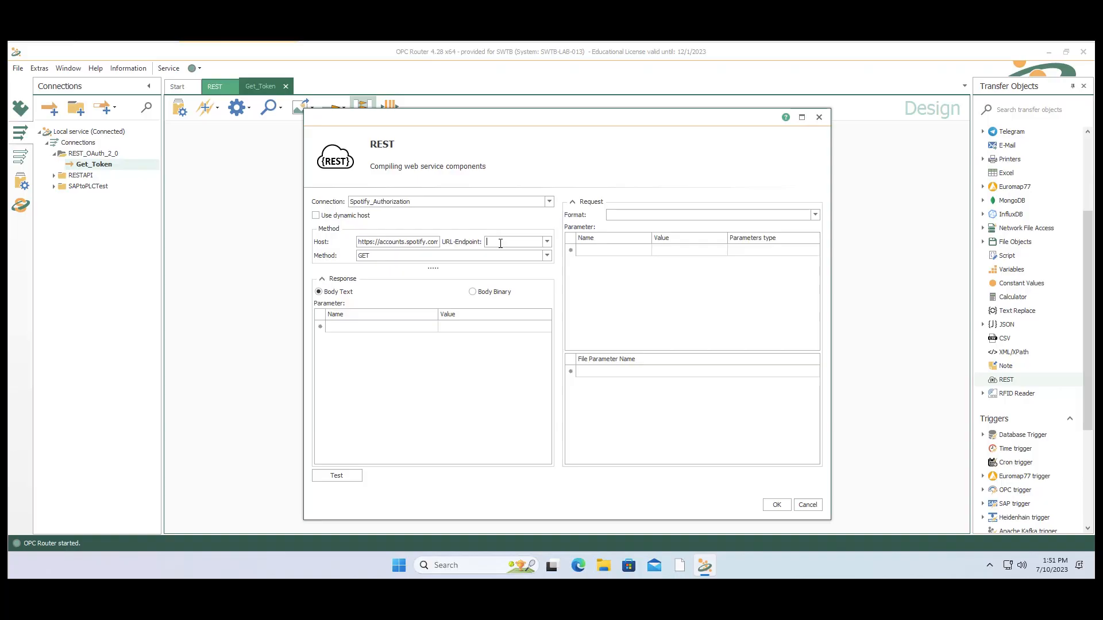
{"action": "type", "text": "/api/token"}
{"action": "left_click", "coordinate": [546, 255]}
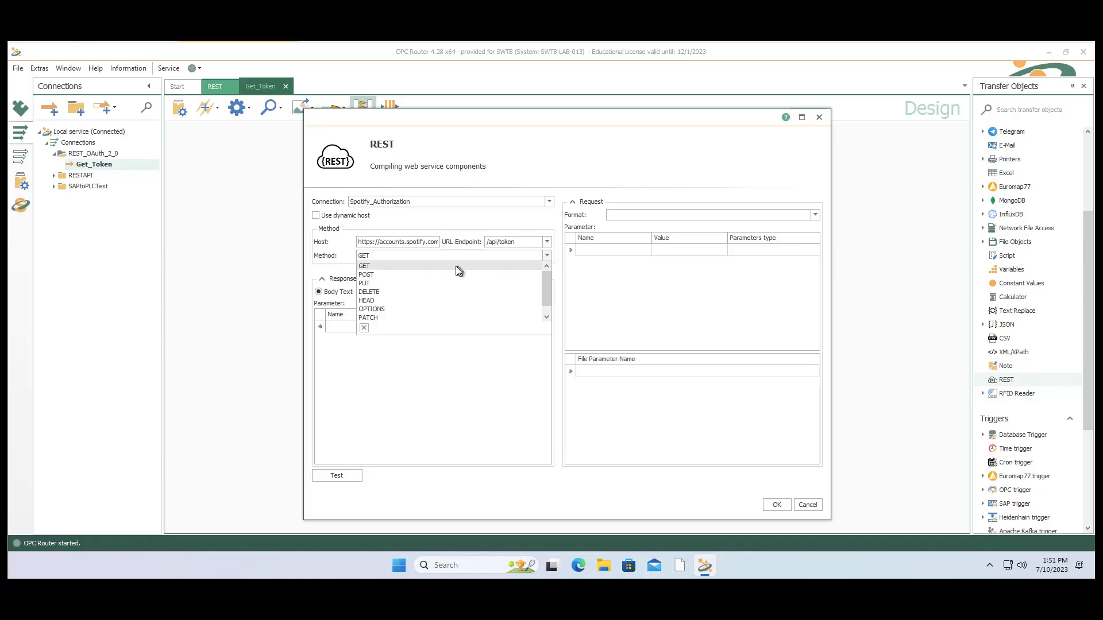
{"action": "left_click", "coordinate": [367, 275]}
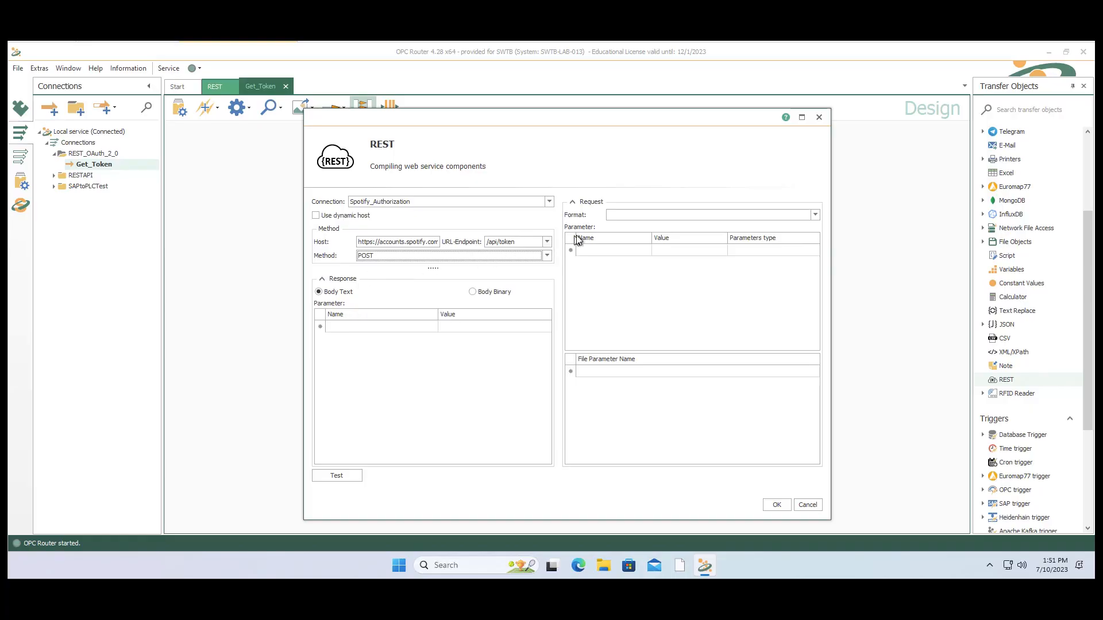
{"action": "left_click", "coordinate": [613, 214]}
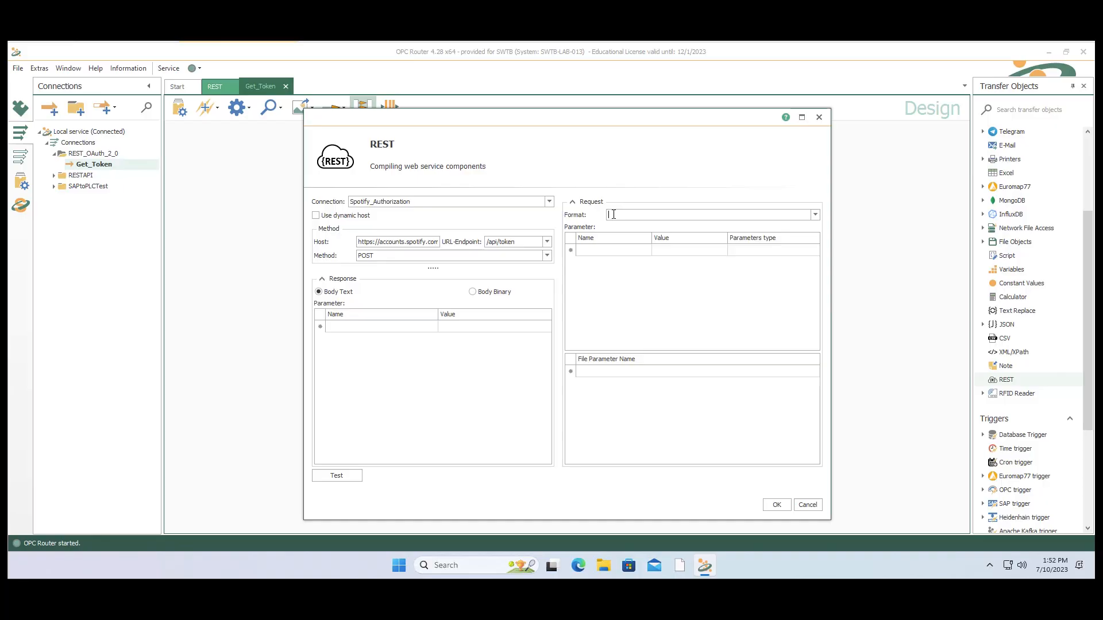
{"action": "type", "text": "application/x-www-form-urlencoded;"}
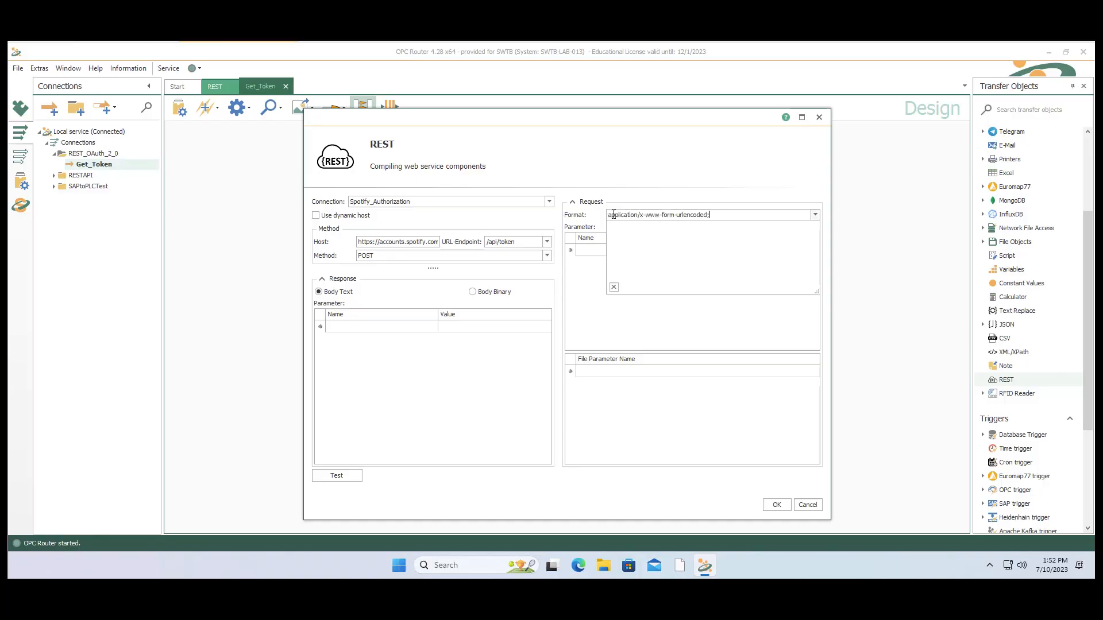
- Add the request parameters grant_type, client_id and client_secret to the REST object
{"action": "left_click", "coordinate": [599, 251]}
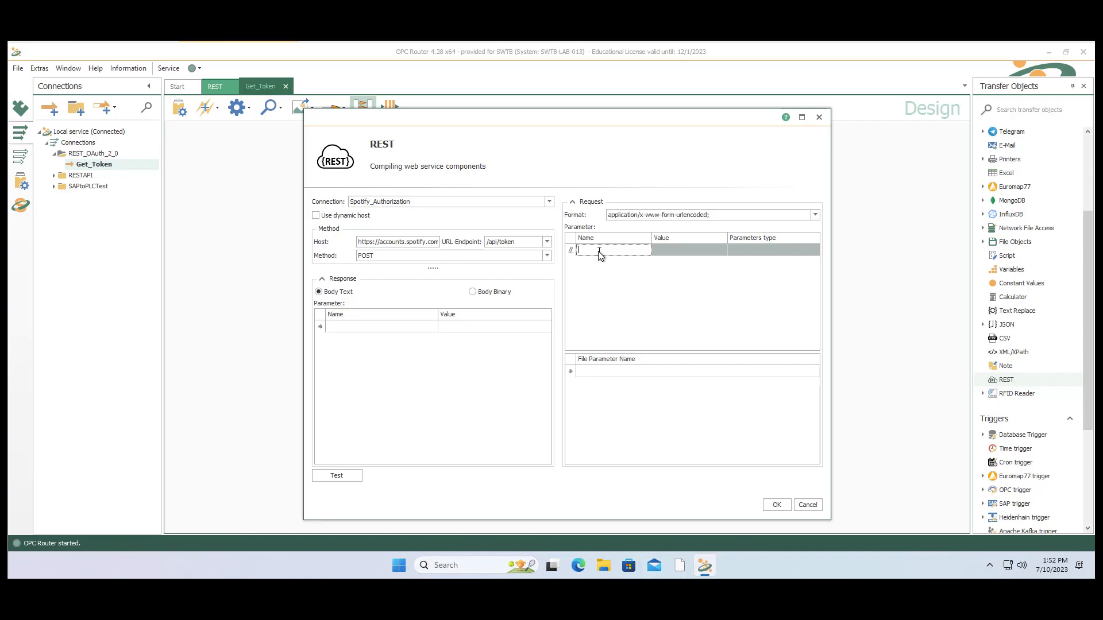
{"action": "type", "text": "grant_type"}
{"action": "left_click", "coordinate": [605, 262]}
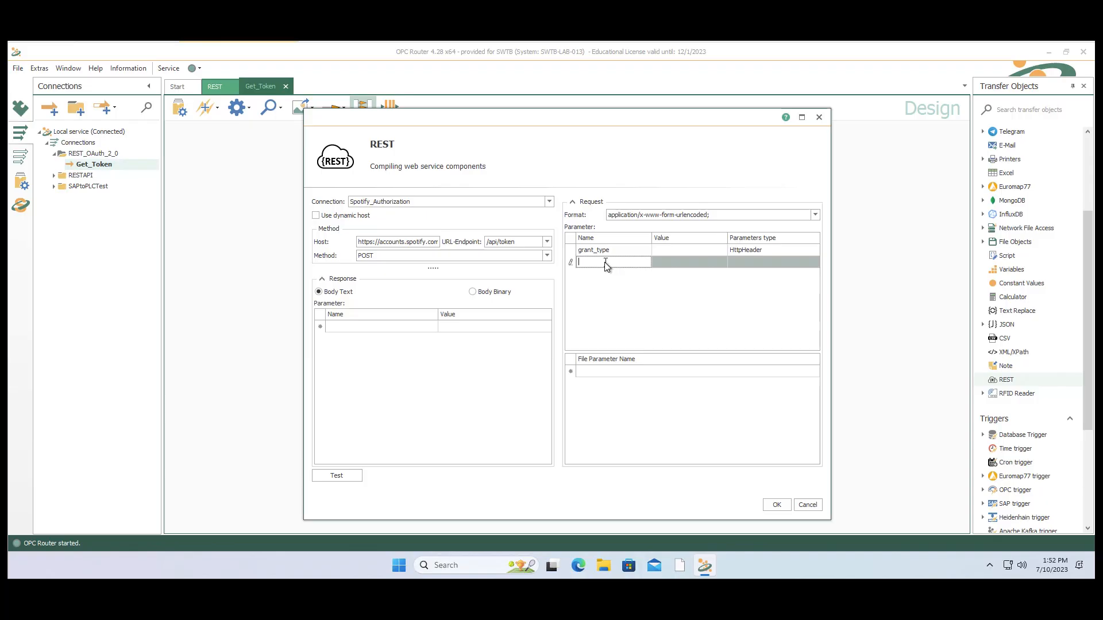
{"action": "type", "text": "cl"}
{"action": "key", "text": "Return"}
{"action": "left_click", "coordinate": [592, 275]}
{"action": "type", "text": "client"}
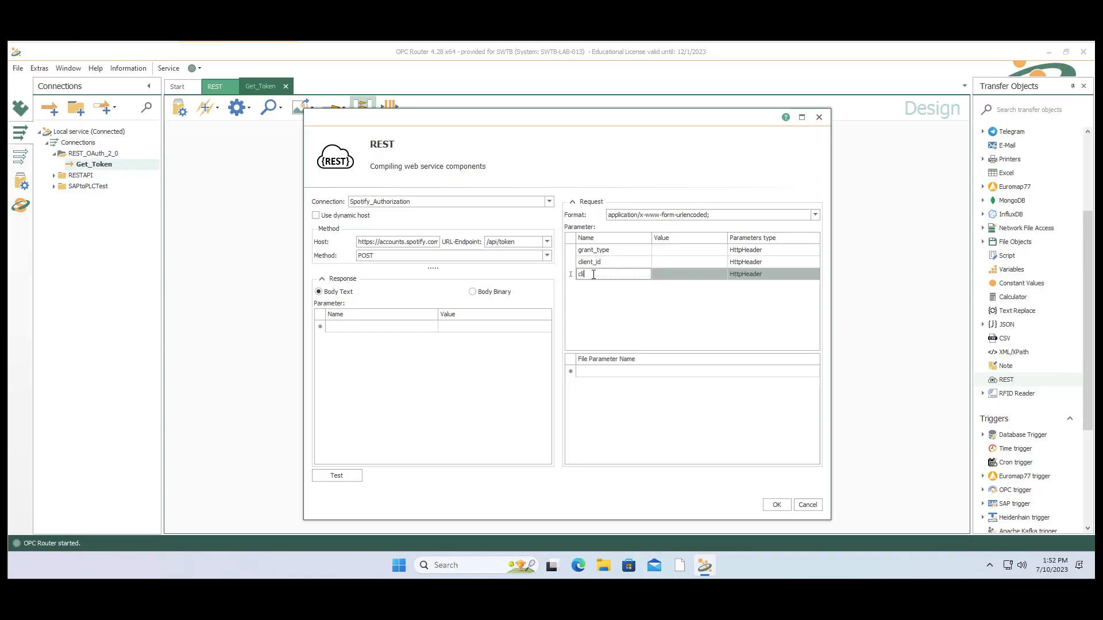
{"action": "type", "text": "_secret"}
- Set the parameter type of grant_type, client_id and client_secret to QueryString
{"action": "left_click", "coordinate": [764, 251]}
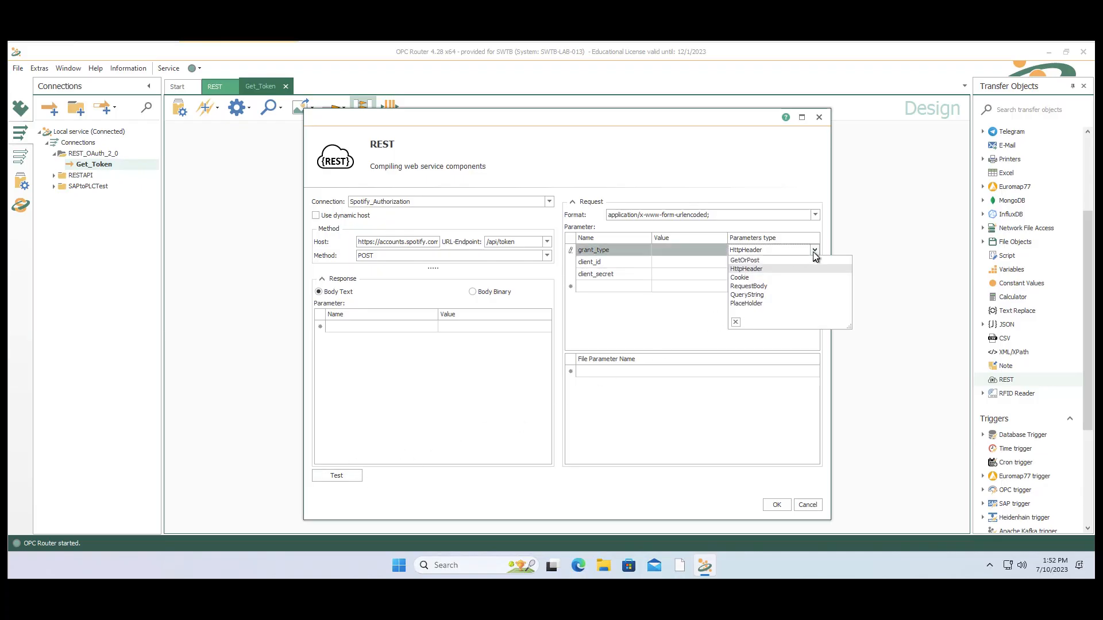
{"action": "left_click", "coordinate": [763, 294]}
{"action": "left_click", "coordinate": [808, 262]}
{"action": "left_click", "coordinate": [808, 263]}
{"action": "left_click", "coordinate": [813, 263]}
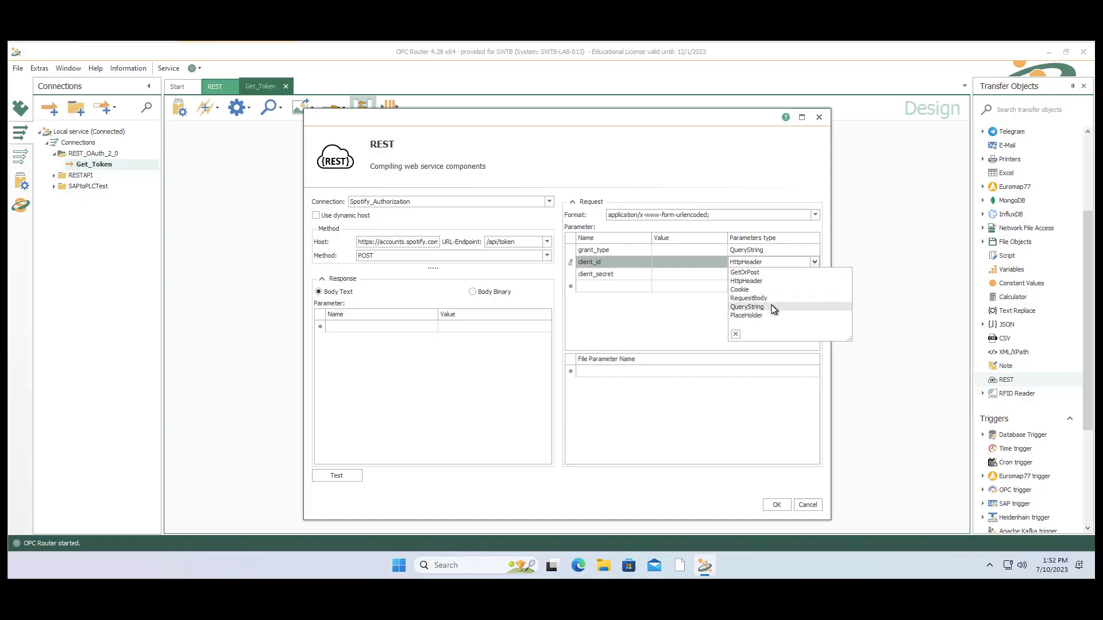
{"action": "left_click", "coordinate": [771, 305]}
{"action": "left_click", "coordinate": [814, 276]}
{"action": "left_click", "coordinate": [814, 275]}
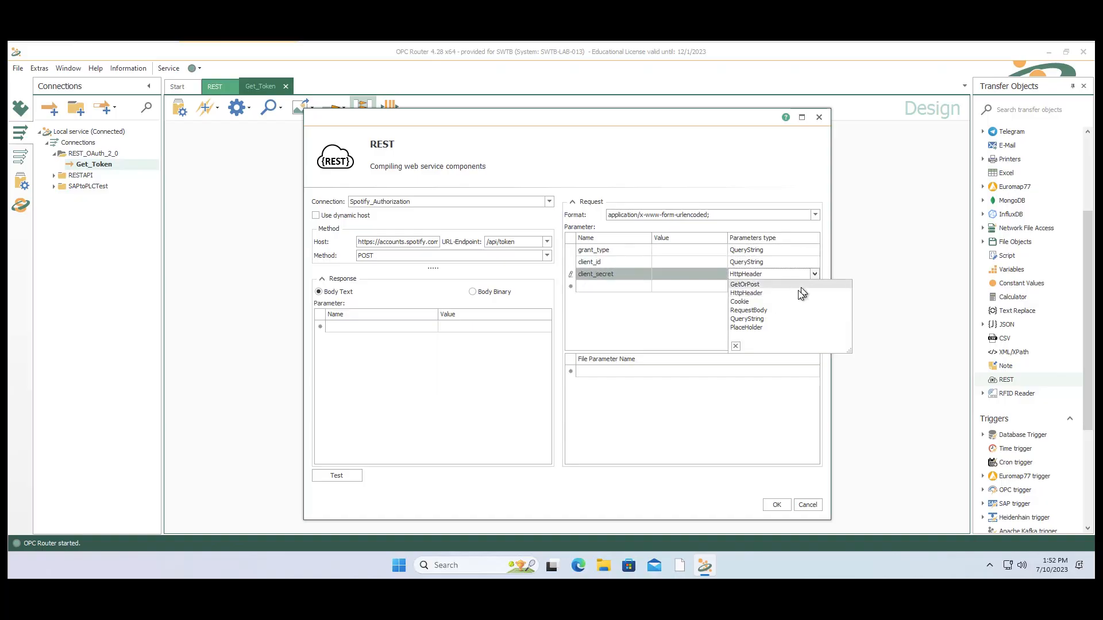
{"action": "left_click", "coordinate": [776, 320]}
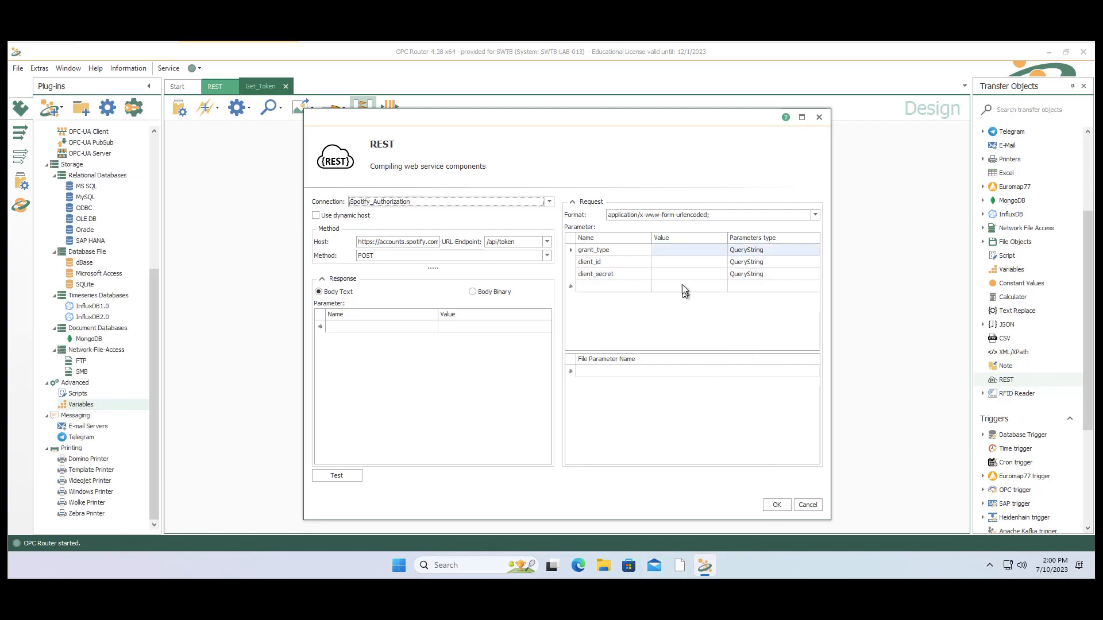
- Set the grant_type parameter's value to client_credentials and accept the REST object's configuration
{"action": "left_click", "coordinate": [673, 251]}
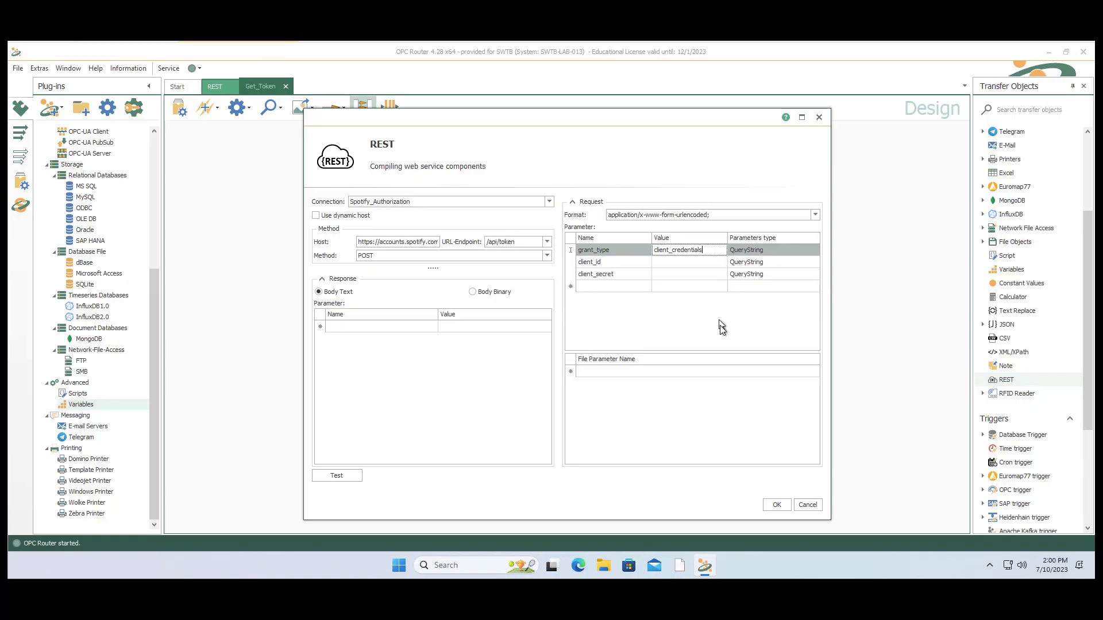
{"action": "left_click", "coordinate": [776, 506]}
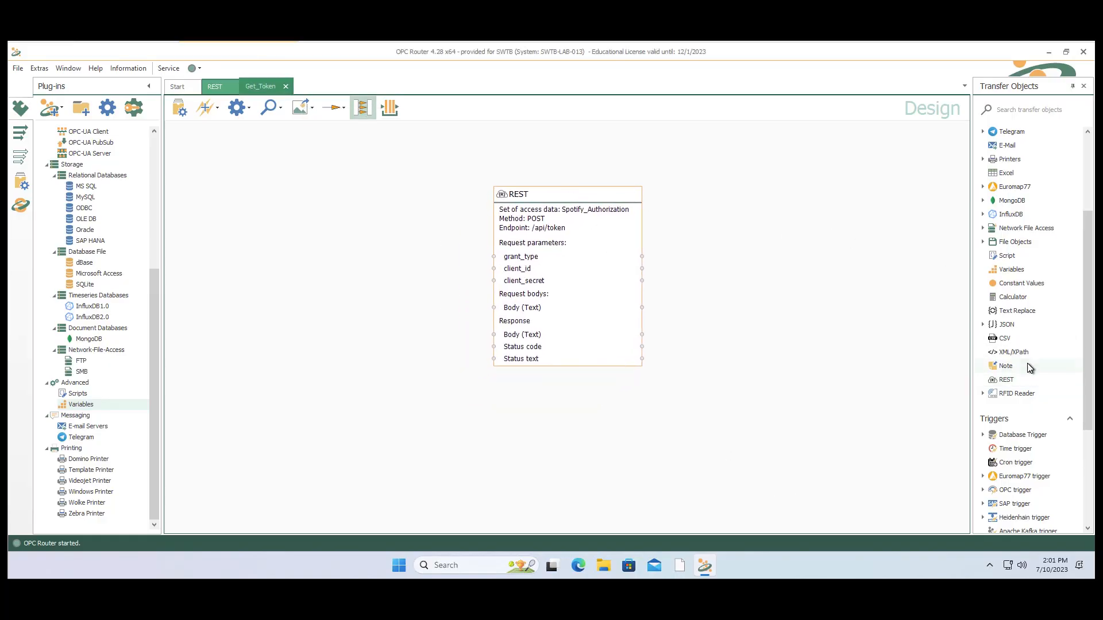
- Add a Variables object using Spotify_Client_ID and Spotify_Client_Secret and link them to the REST object's client_id and client_secret parameters
{"action": "scroll", "coordinate": [1030, 367], "scroll_direction": "down", "scroll_amount": 2}
{"action": "left_click_drag", "start_coordinate": [1011, 200], "coordinate": [263, 184]}
{"action": "double_click", "coordinate": [263, 184]}
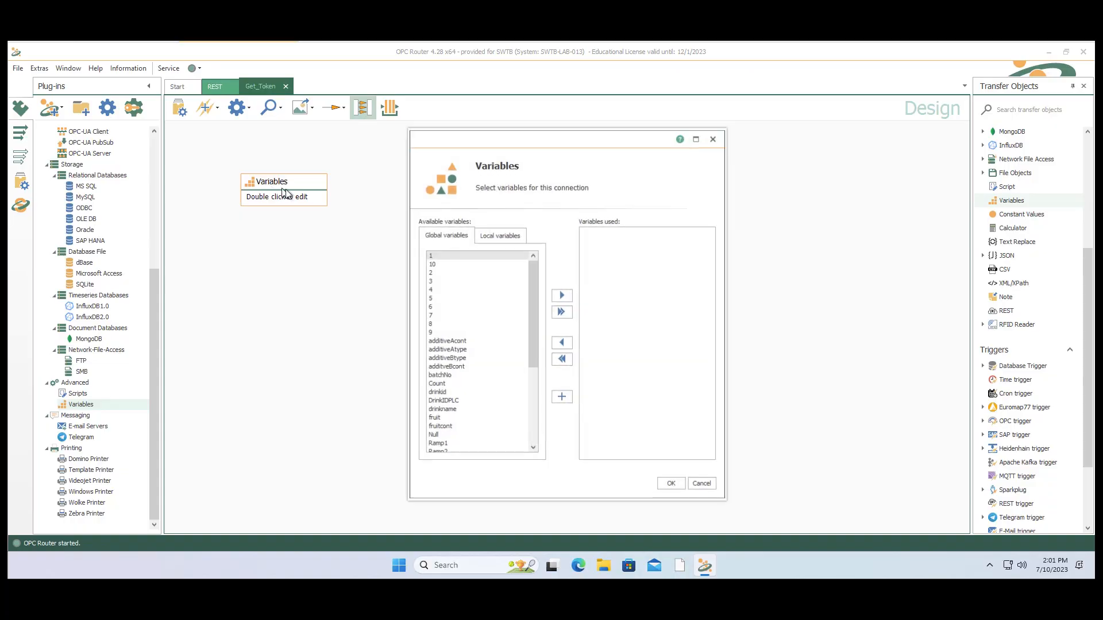
{"action": "scroll", "coordinate": [467, 310], "scroll_direction": "down", "scroll_amount": 5}
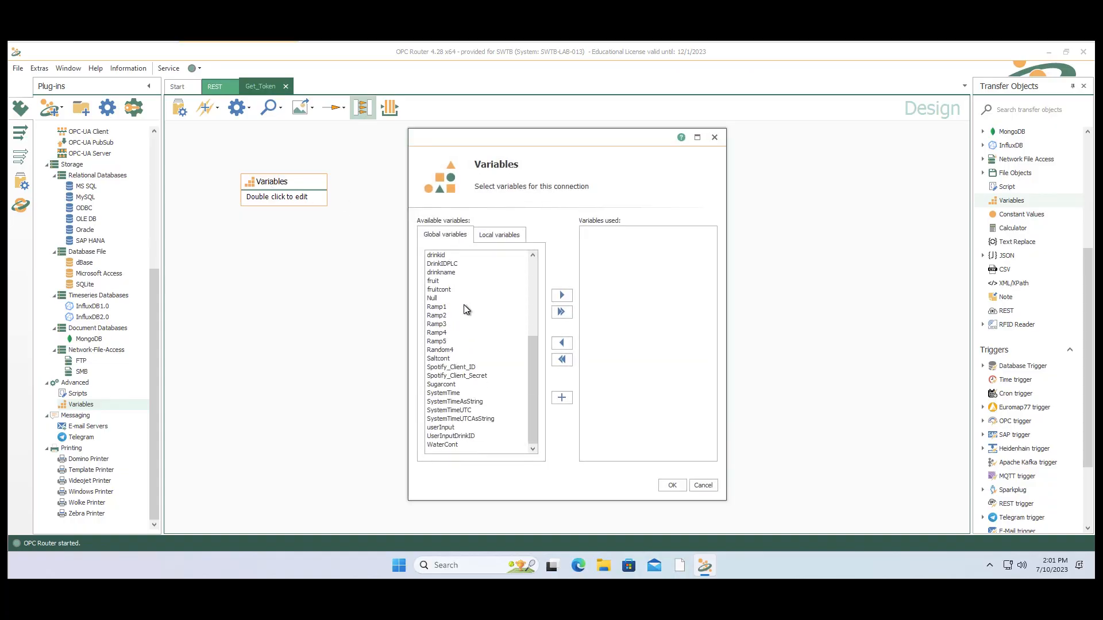
{"action": "left_click", "coordinate": [463, 368]}
{"action": "left_click", "coordinate": [562, 295]}
{"action": "left_click", "coordinate": [476, 376]}
{"action": "left_click", "coordinate": [562, 295]}
{"action": "left_click", "coordinate": [672, 485]}
{"action": "left_click_drag", "start_coordinate": [298, 186], "coordinate": [474, 268]}
{"action": "left_click_drag", "start_coordinate": [320, 204], "coordinate": [504, 285]}
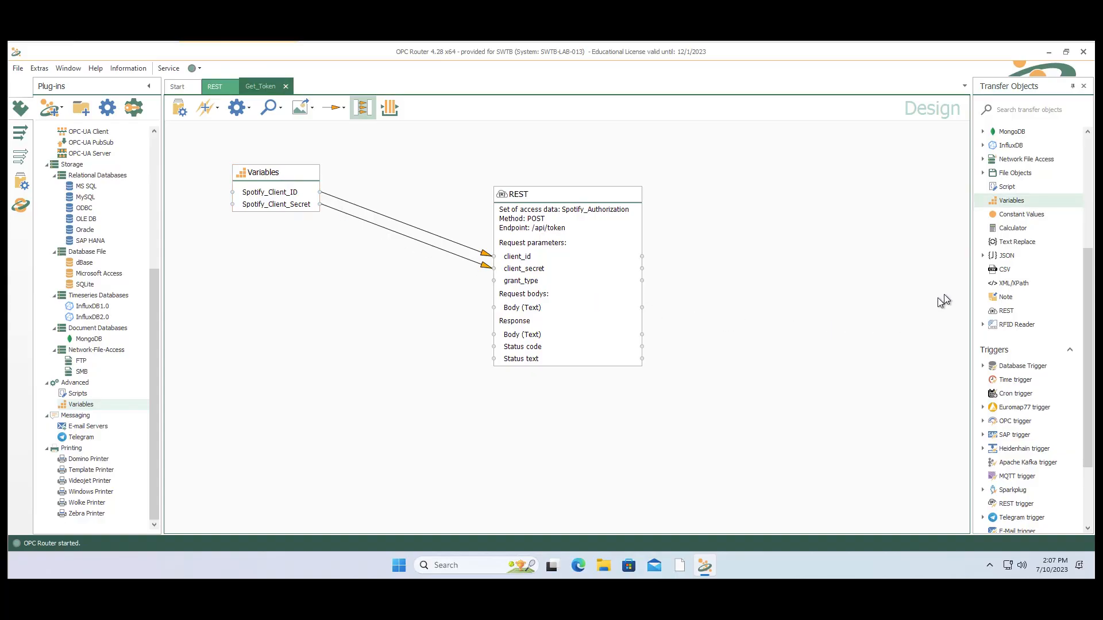
- Add a JSON Read object and paste a sample token response with access_token, token_type and expires_in as its JSON document
{"action": "left_click", "coordinate": [984, 256]}
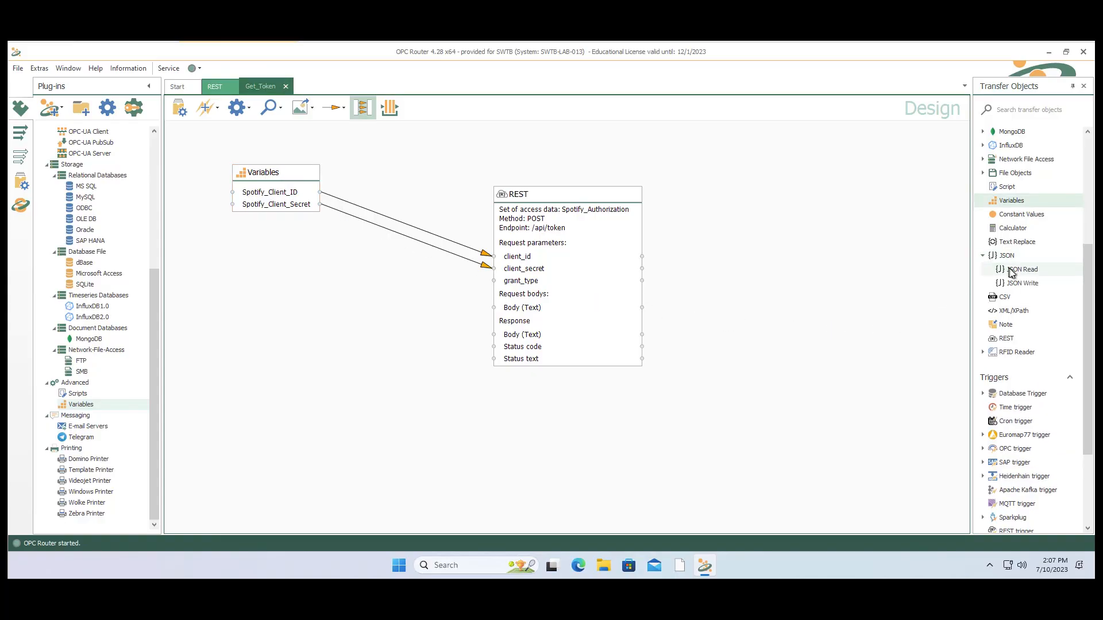
{"action": "left_click_drag", "start_coordinate": [1019, 273], "coordinate": [790, 337]}
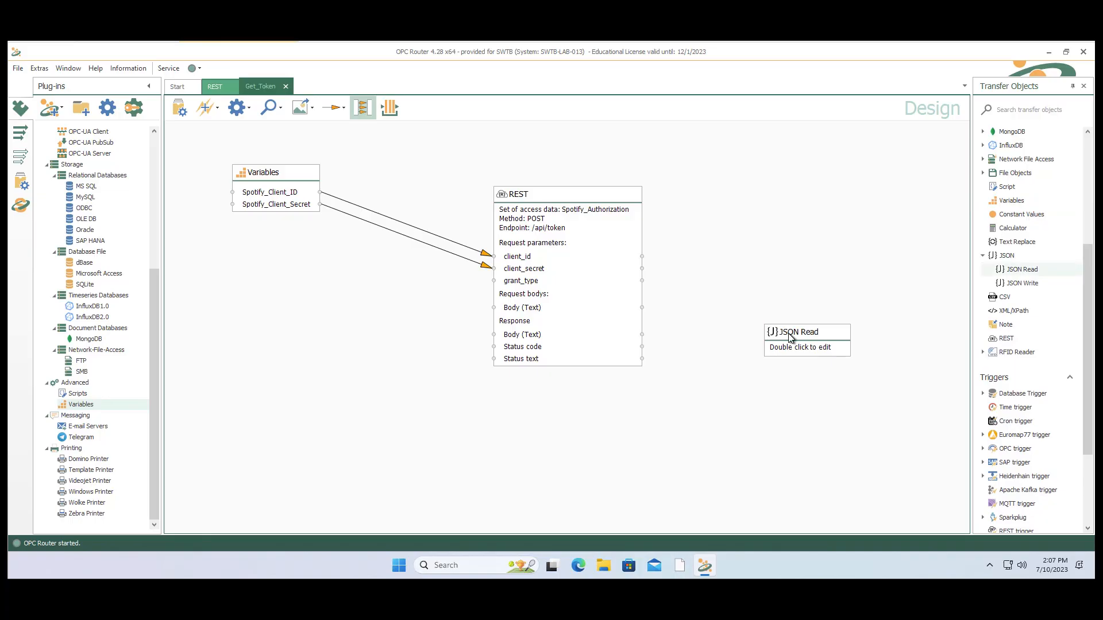
{"action": "double_click", "coordinate": [790, 337]}
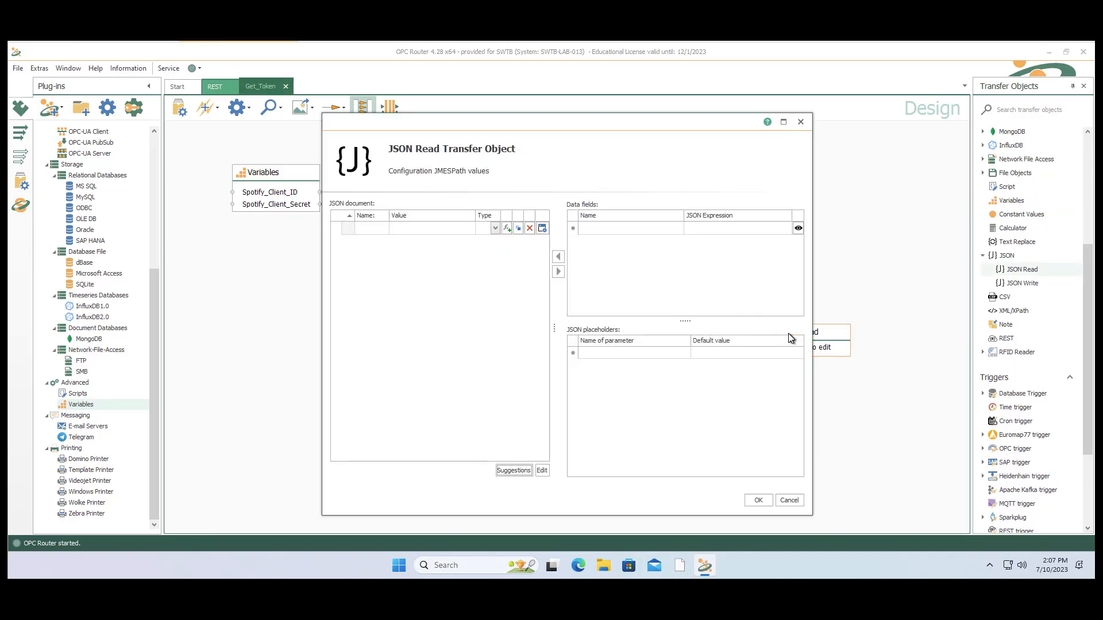
{"action": "left_click", "coordinate": [542, 471]}
{"action": "left_click_drag", "start_coordinate": [353, 229], "coordinate": [324, 236]}
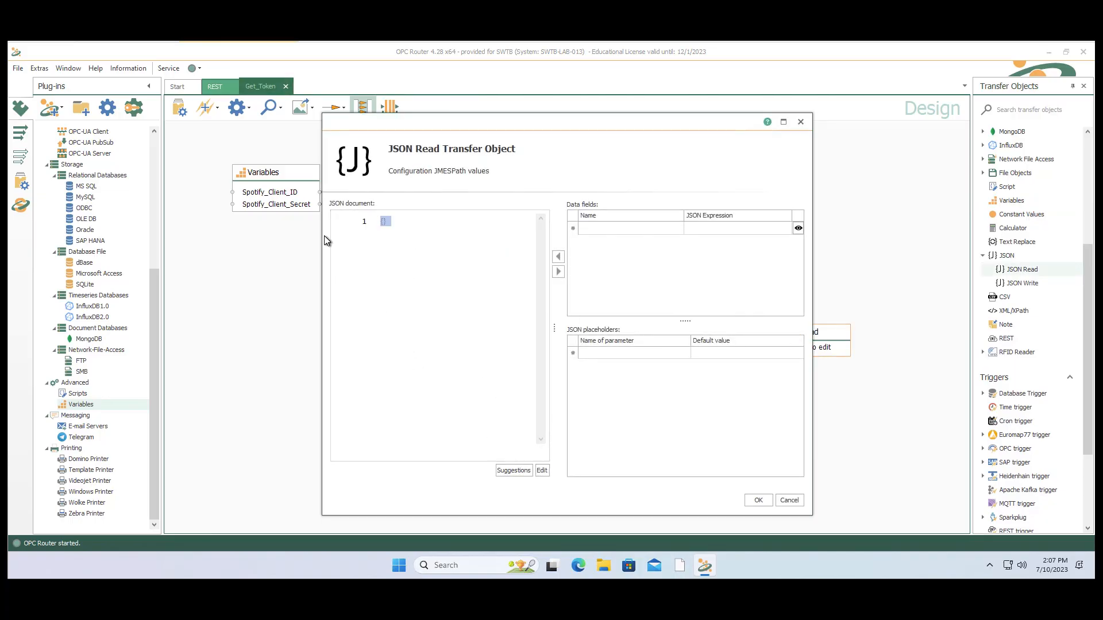
{"action": "key", "text": "ctrl+v"}
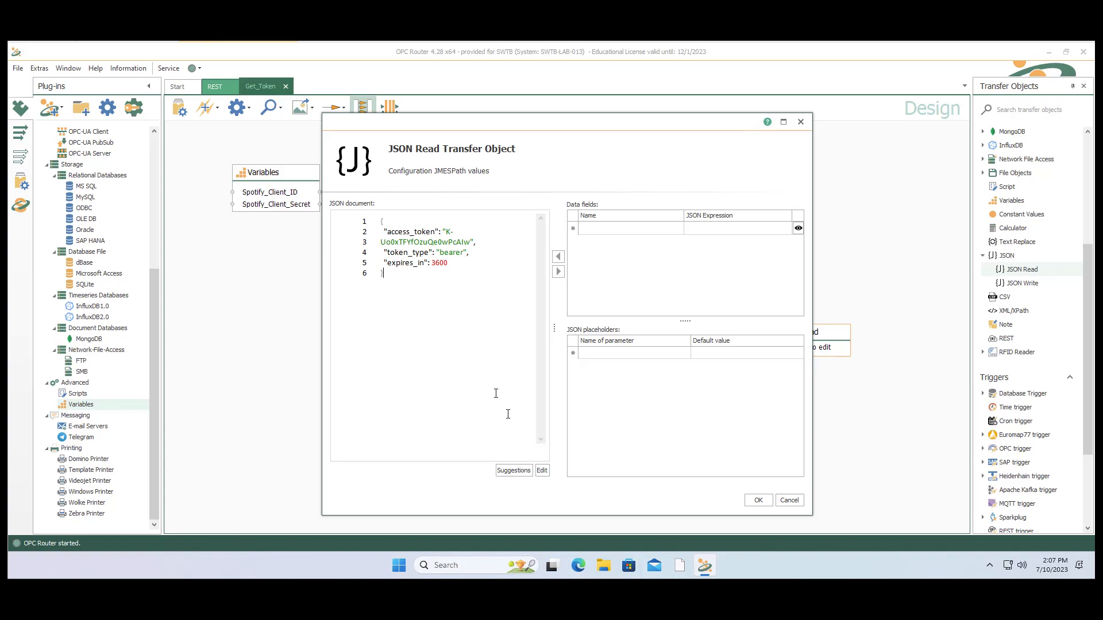
{"action": "left_click", "coordinate": [542, 471]}
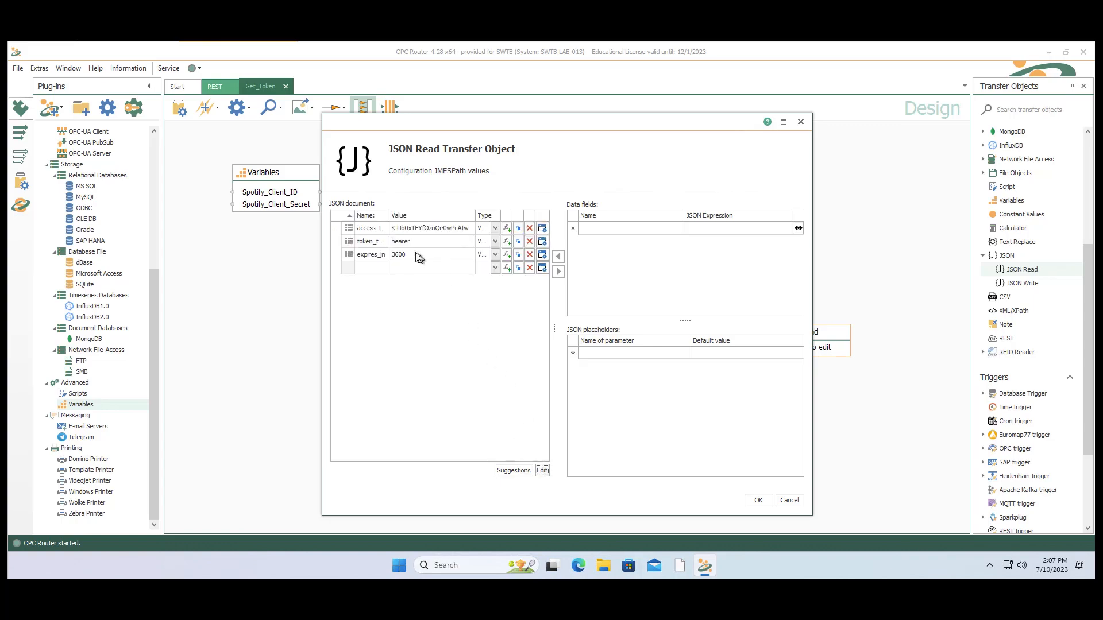
- Add access_token as a data field of the JSON Read object and link the REST response Body (Text) to its Json input
{"action": "left_click", "coordinate": [379, 230]}
{"action": "left_click", "coordinate": [508, 231]}
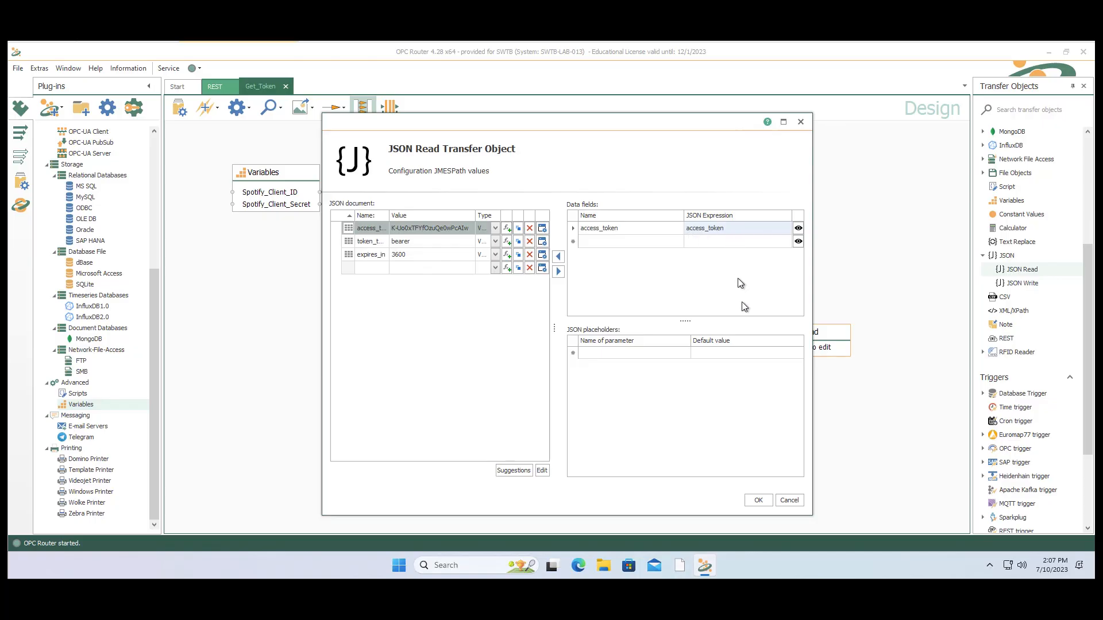
{"action": "left_click", "coordinate": [759, 501]}
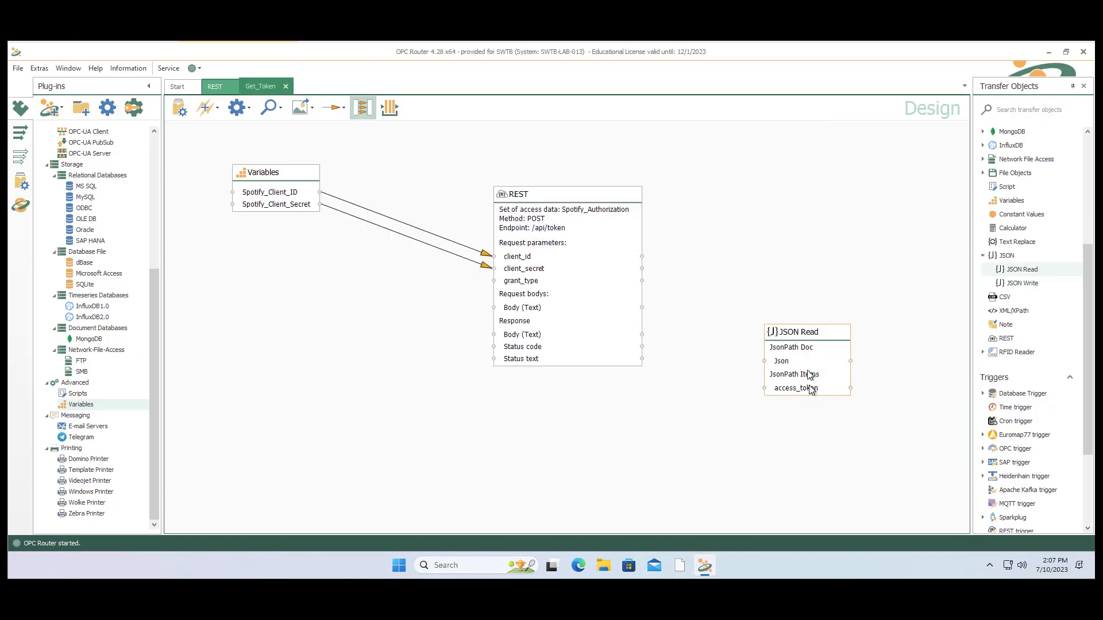
{"action": "left_click_drag", "start_coordinate": [790, 348], "coordinate": [779, 368]}
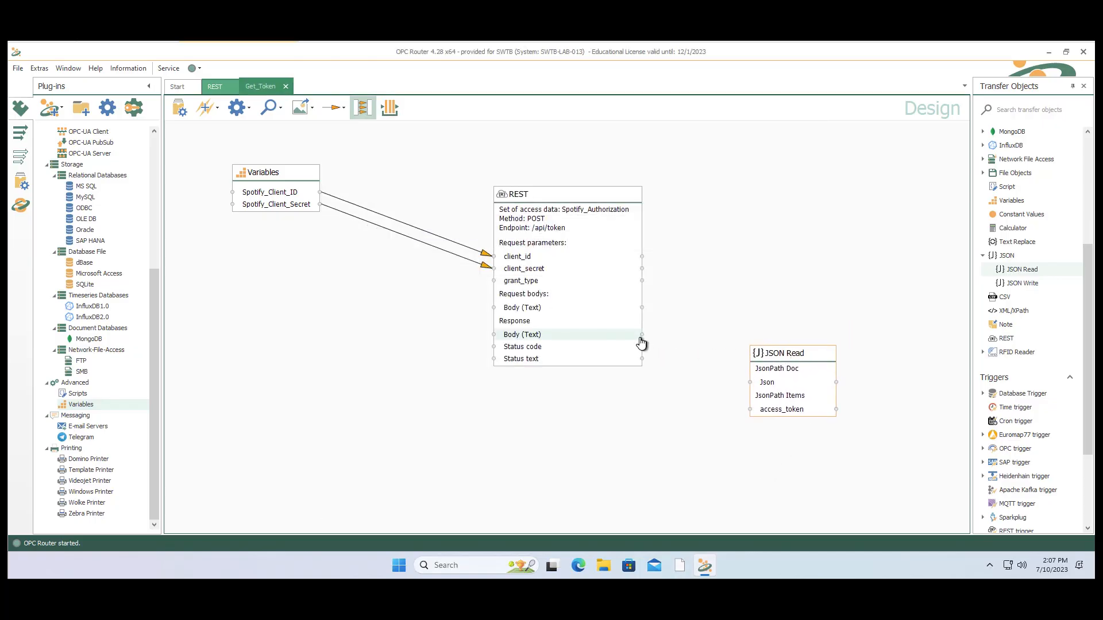
{"action": "left_click_drag", "start_coordinate": [636, 337], "coordinate": [766, 358]}
- Add a second Variables object with a new global variable named Token and link the JSON Read access_token output to it
{"action": "left_click_drag", "start_coordinate": [1012, 202], "coordinate": [884, 396]}
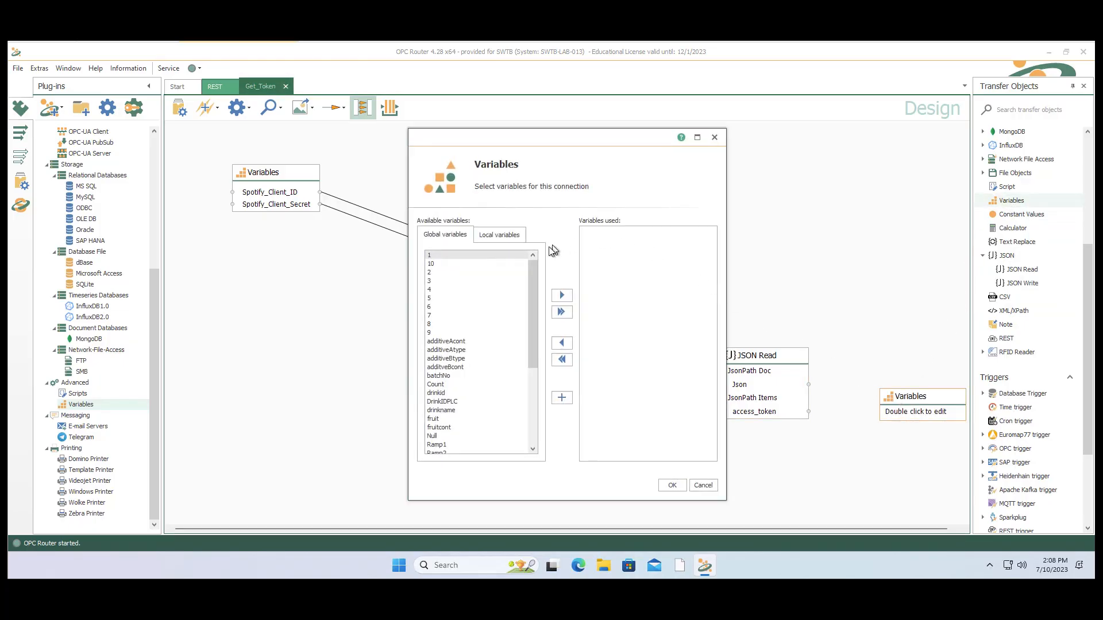
{"action": "left_click", "coordinate": [563, 399]}
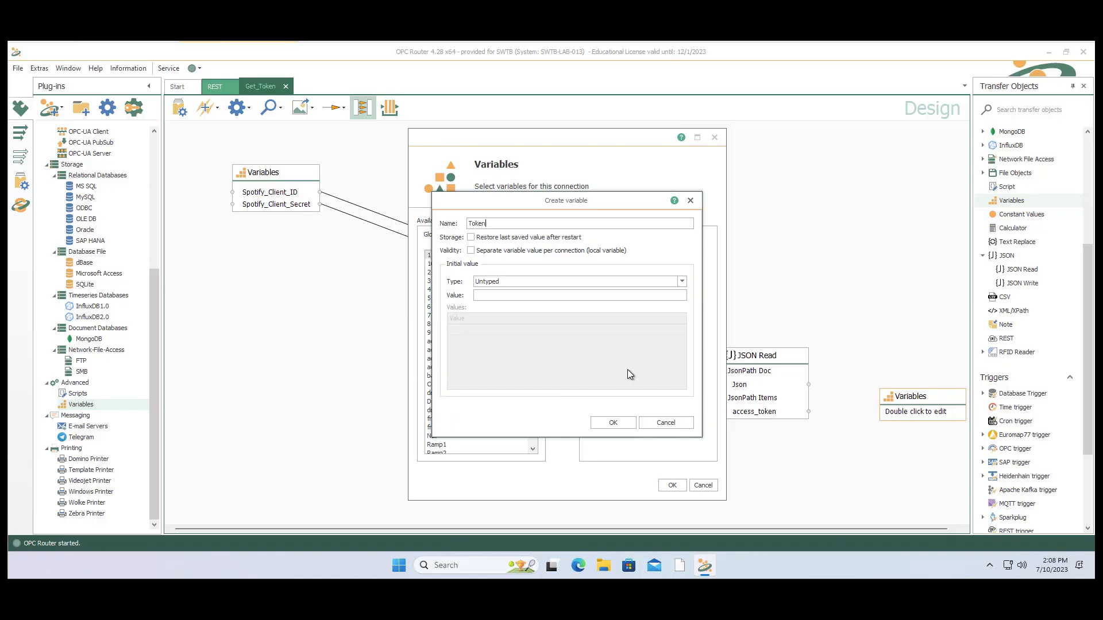
{"action": "type", "text": "Token"}
{"action": "key", "text": "Return"}
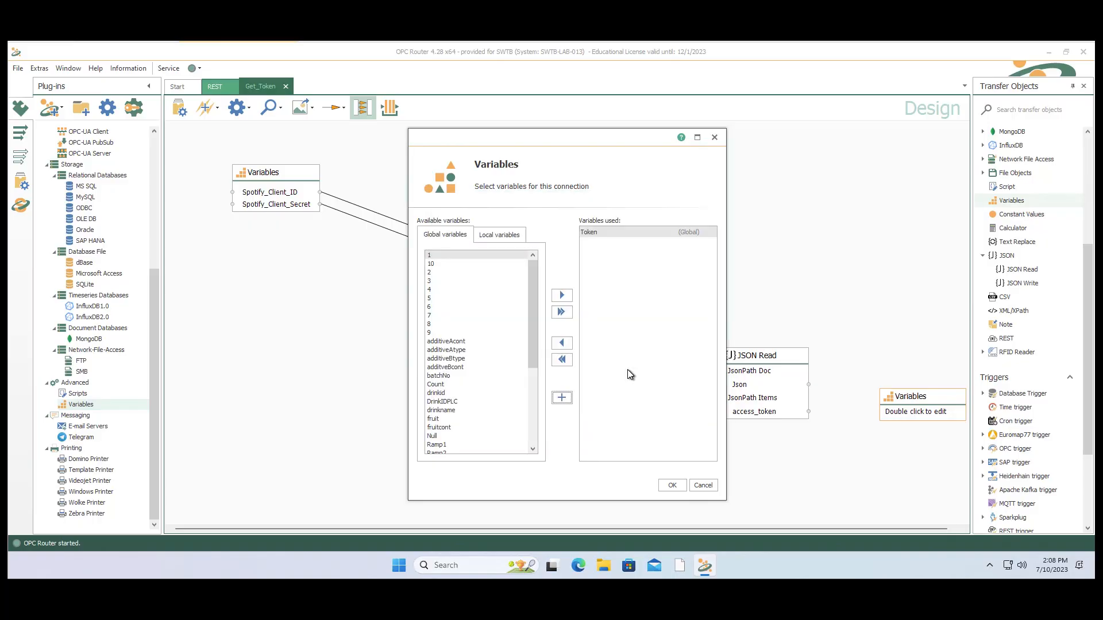
{"action": "left_click", "coordinate": [672, 486]}
{"action": "left_click_drag", "start_coordinate": [788, 413], "coordinate": [871, 402]}
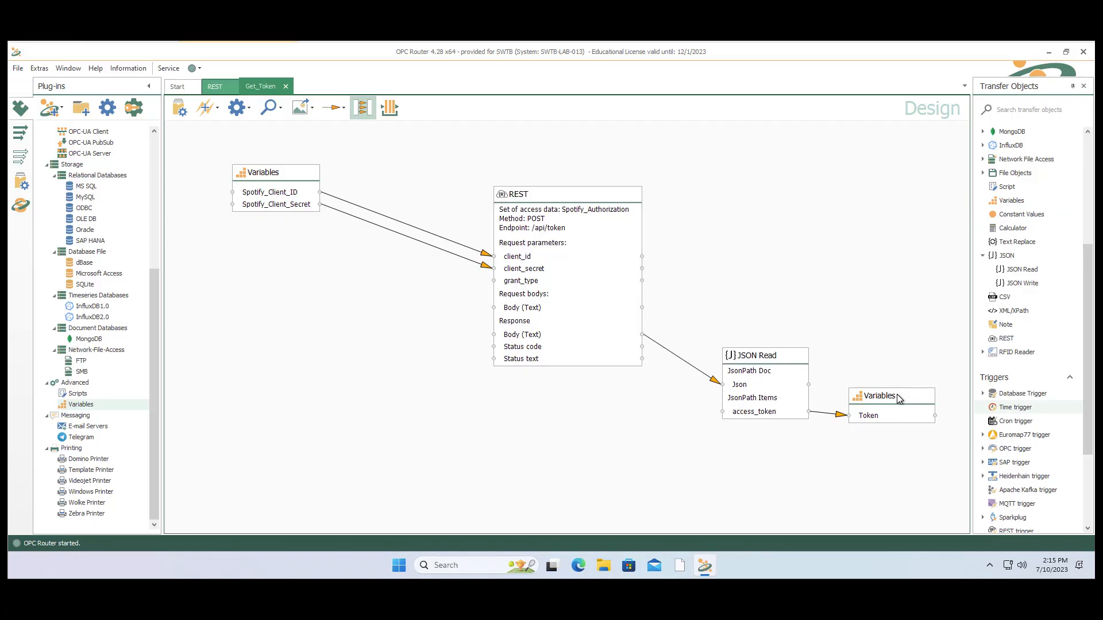
- Add a time trigger with a periodic transfer interval of 59 minutes and arrange it above the Spotify client Variables object
{"action": "left_click", "coordinate": [1012, 409]}
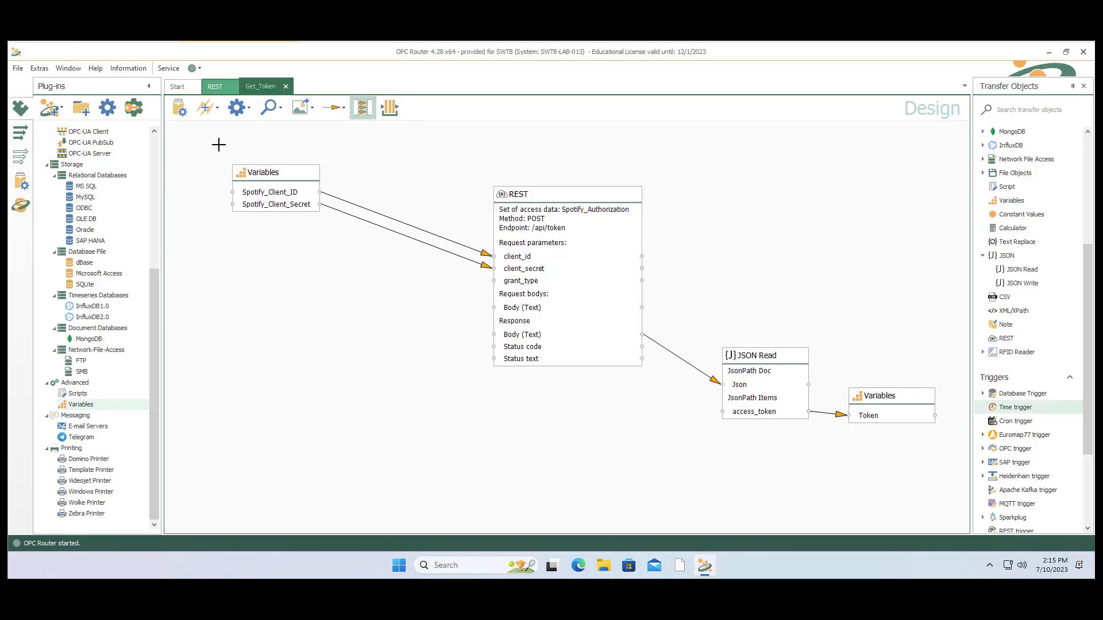
{"action": "left_click_drag", "start_coordinate": [1015, 409], "coordinate": [205, 144]}
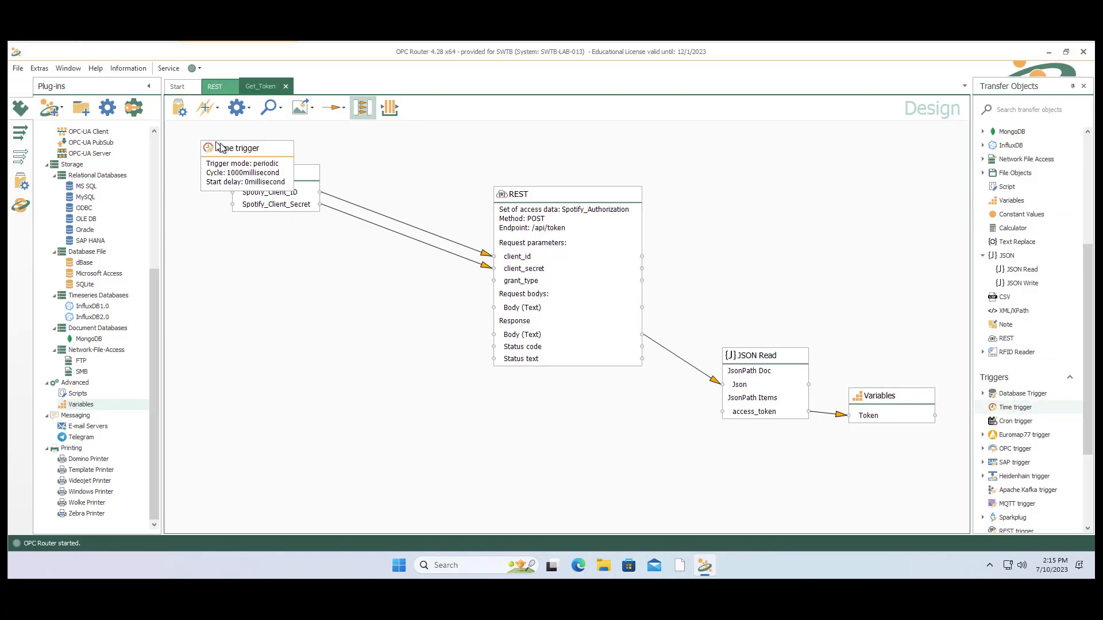
{"action": "left_click", "coordinate": [659, 316]}
{"action": "left_click", "coordinate": [643, 344]}
{"action": "left_click_drag", "start_coordinate": [588, 317], "coordinate": [624, 322]}
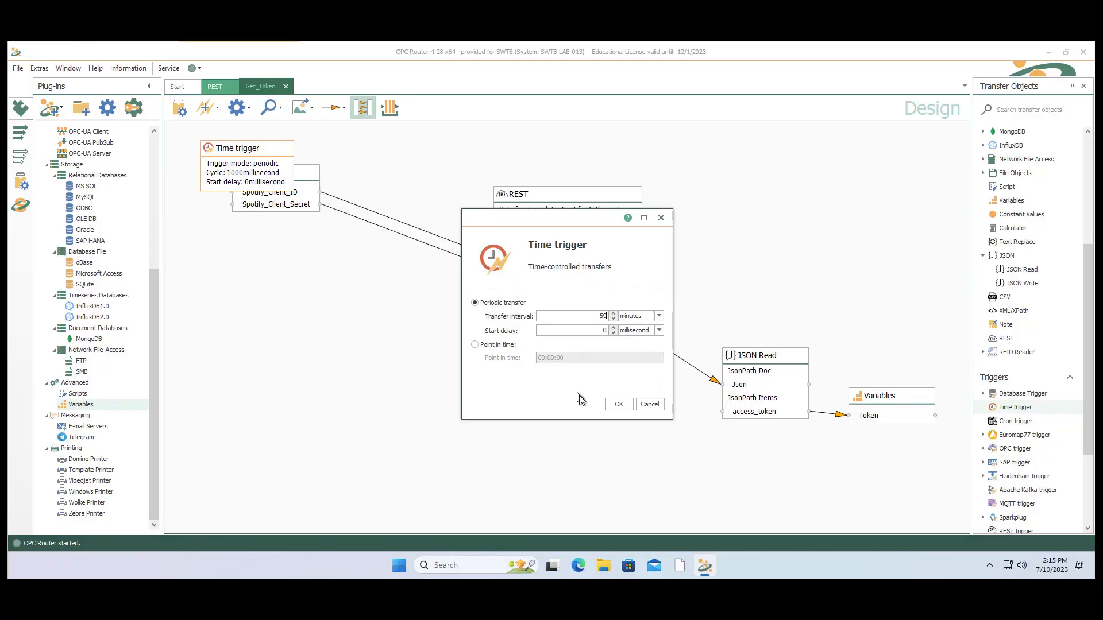
{"action": "left_click", "coordinate": [618, 404]}
{"action": "left_click_drag", "start_coordinate": [259, 155], "coordinate": [229, 143]}
{"action": "left_click_drag", "start_coordinate": [293, 177], "coordinate": [234, 209]}
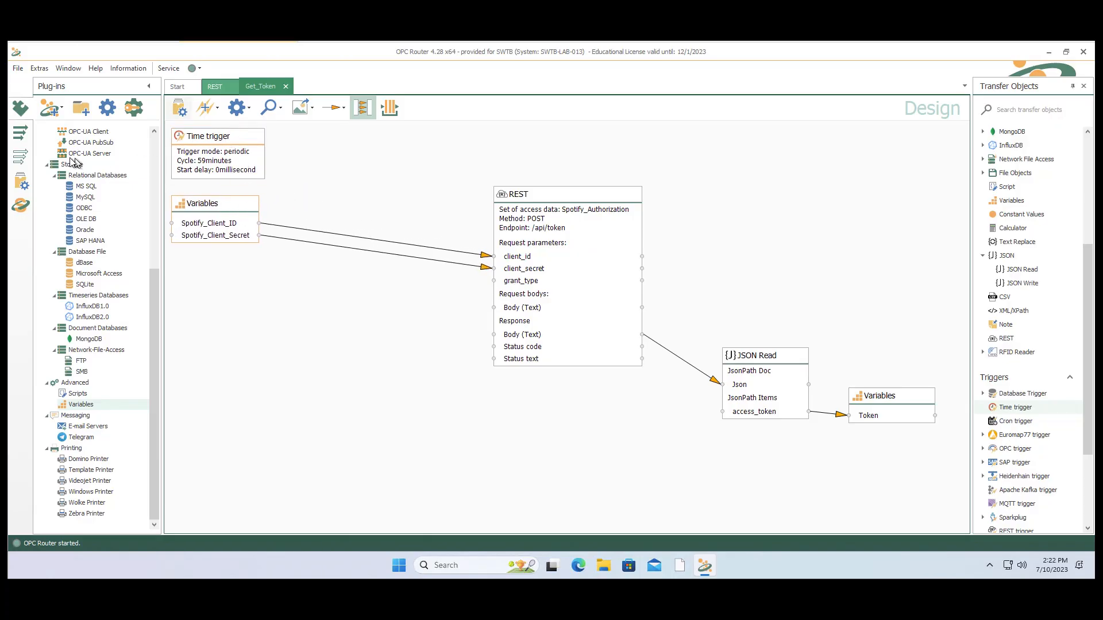
- Create a new connection named Get_Data in the REST_OAuth_2_0 folder
{"action": "left_click", "coordinate": [25, 138]}
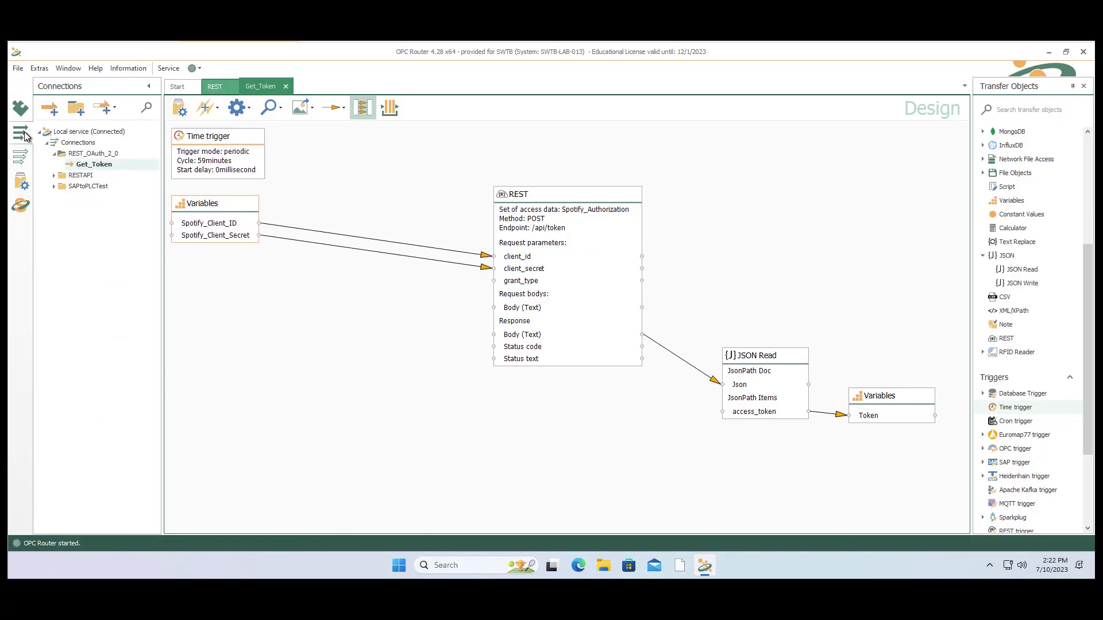
{"action": "right_click", "coordinate": [82, 153]}
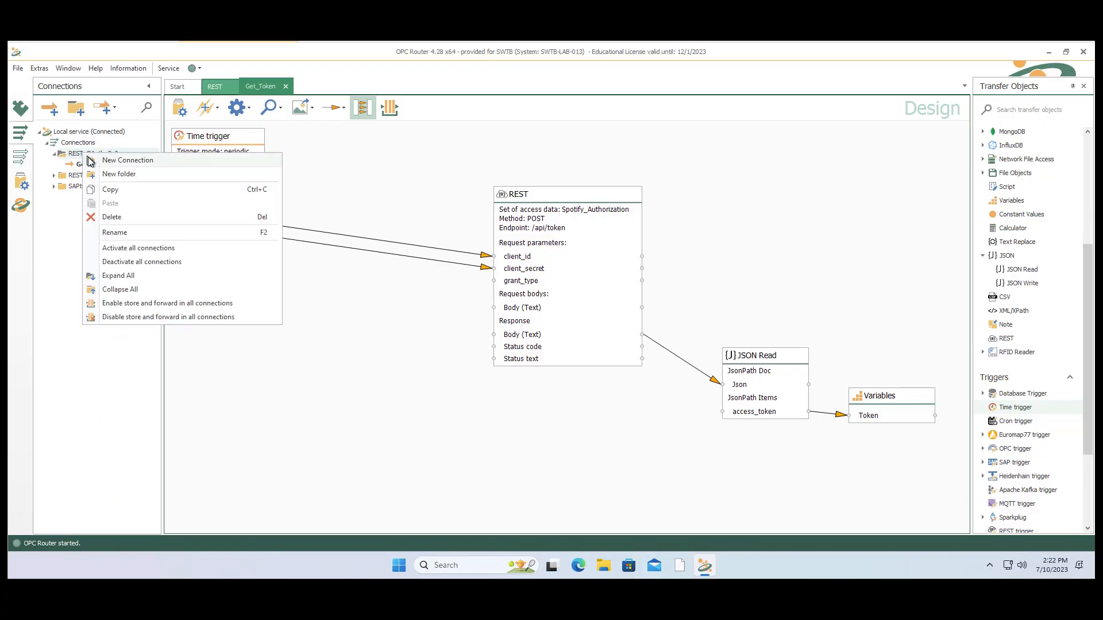
{"action": "left_click", "coordinate": [136, 161]}
{"action": "type", "text": "Get_Data"}
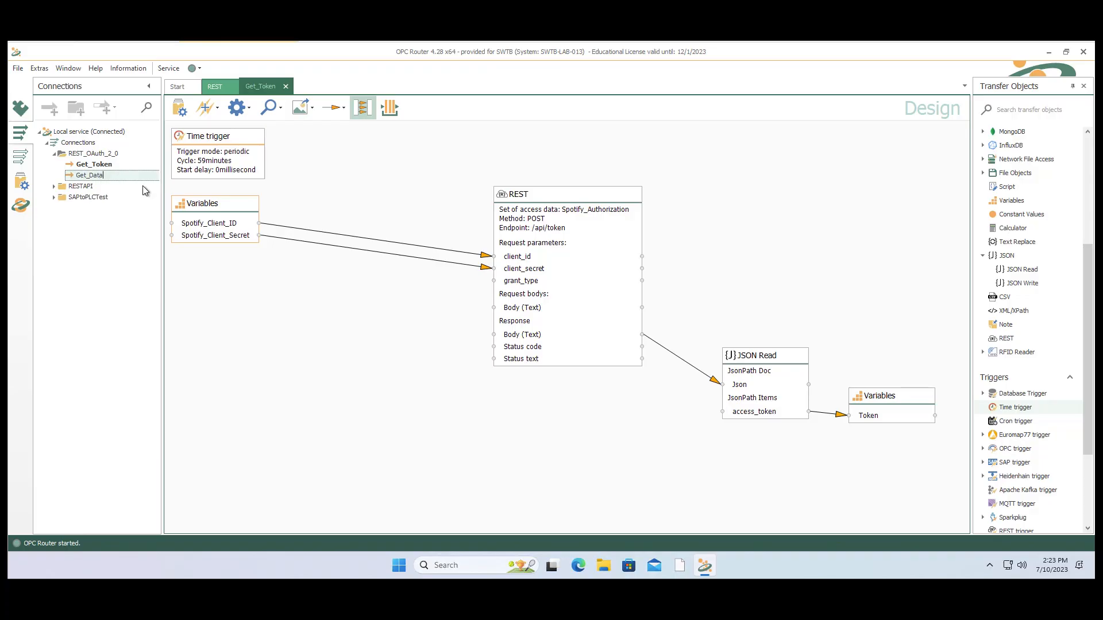
{"action": "key", "text": "Return"}
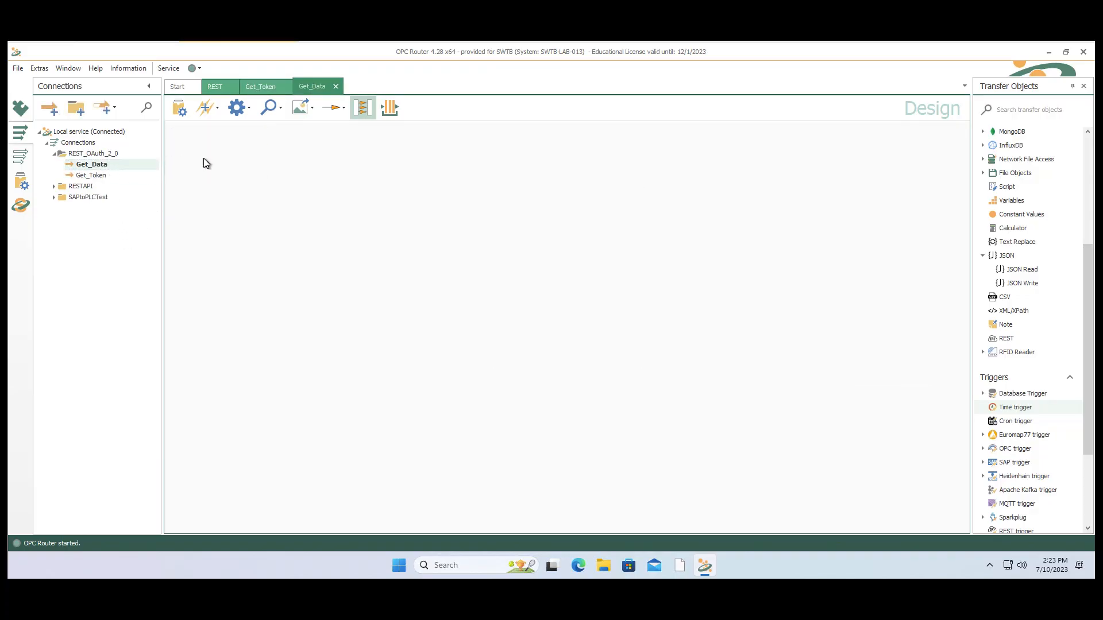
- Add a Variables object using the global Token variable to Get_Data and place it near the canvas's upper-left corner
{"action": "scroll", "coordinate": [999, 276], "scroll_direction": "down", "scroll_amount": 2}
{"action": "scroll", "coordinate": [1017, 298], "scroll_direction": "up", "scroll_amount": 4}
{"action": "left_click_drag", "start_coordinate": [1007, 281], "coordinate": [240, 152]}
{"action": "double_click", "coordinate": [255, 157]}
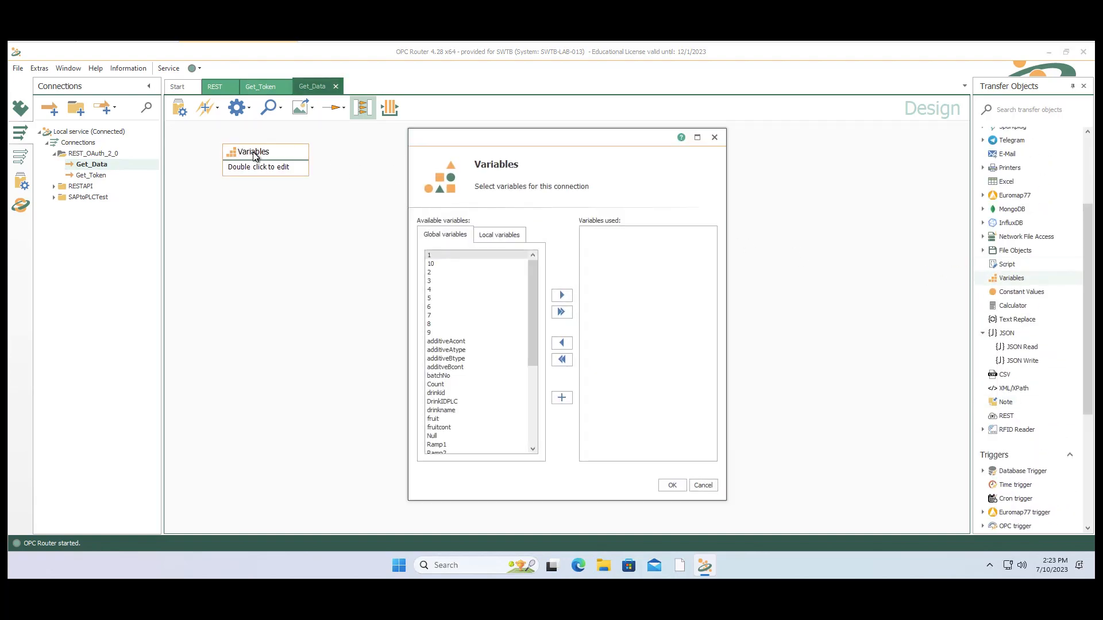
{"action": "scroll", "coordinate": [488, 338], "scroll_direction": "down", "scroll_amount": 3}
{"action": "scroll", "coordinate": [486, 341], "scroll_direction": "down", "scroll_amount": 3}
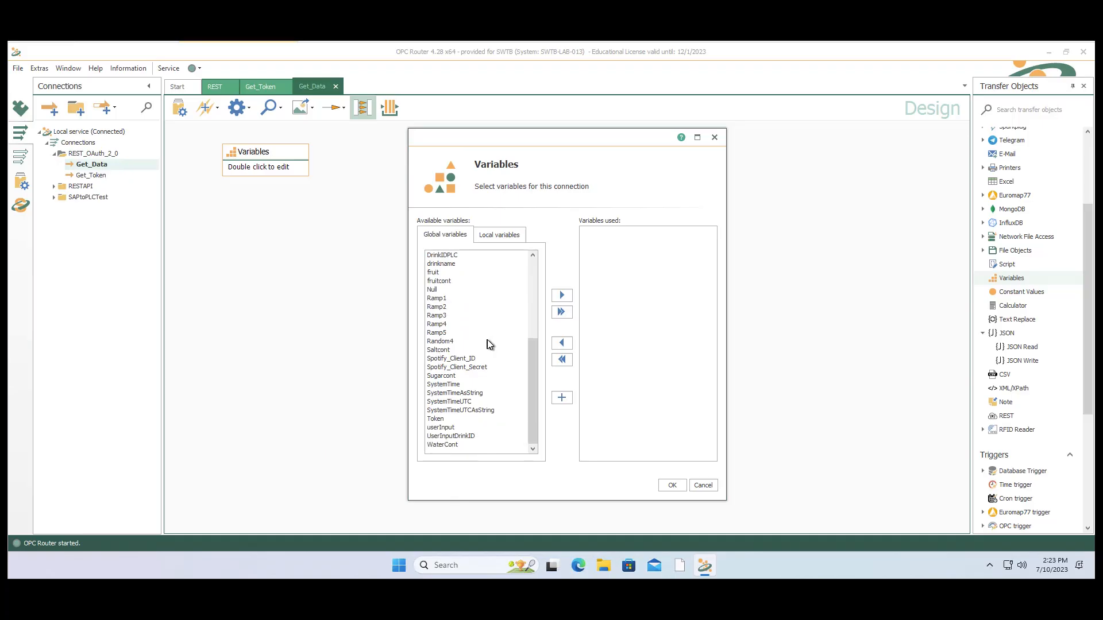
{"action": "double_click", "coordinate": [440, 421]}
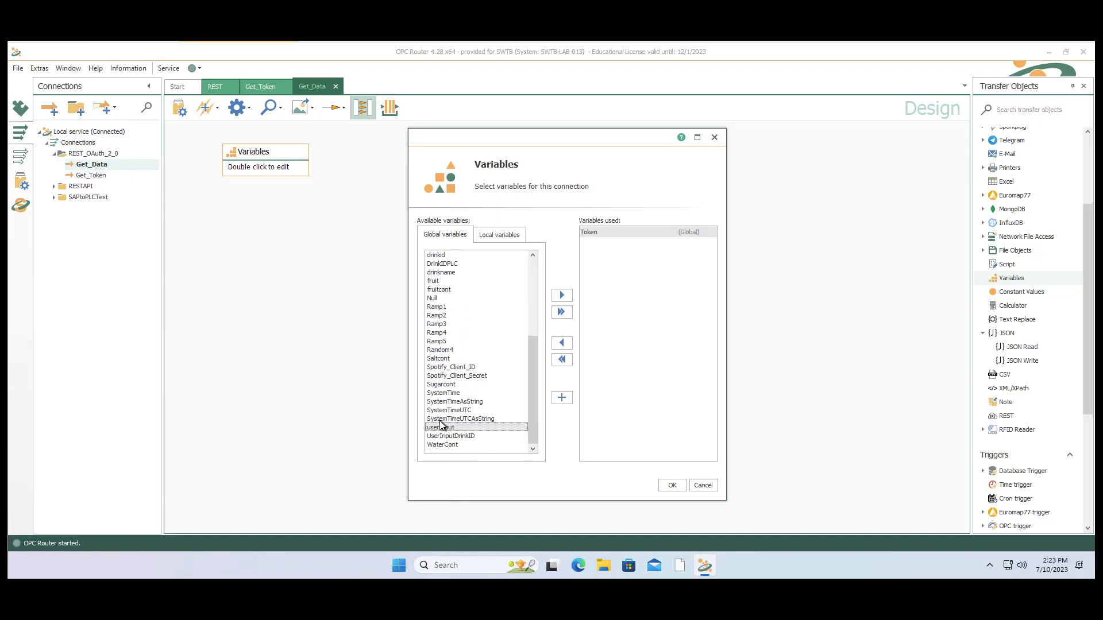
{"action": "left_click", "coordinate": [672, 485]}
{"action": "left_click_drag", "start_coordinate": [271, 151], "coordinate": [228, 140]}
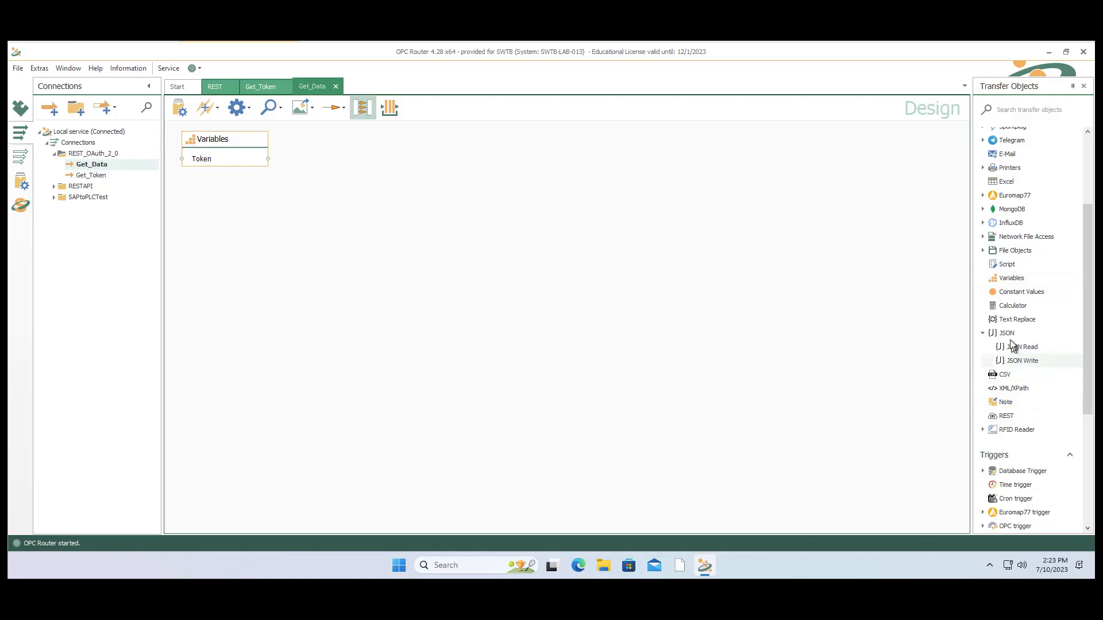
- Add a Text Replace object to Get_Data with the text Bearer and an untyped placeholder named Token
{"action": "left_click_drag", "start_coordinate": [1015, 319], "coordinate": [286, 219]}
{"action": "double_click", "coordinate": [342, 231]}
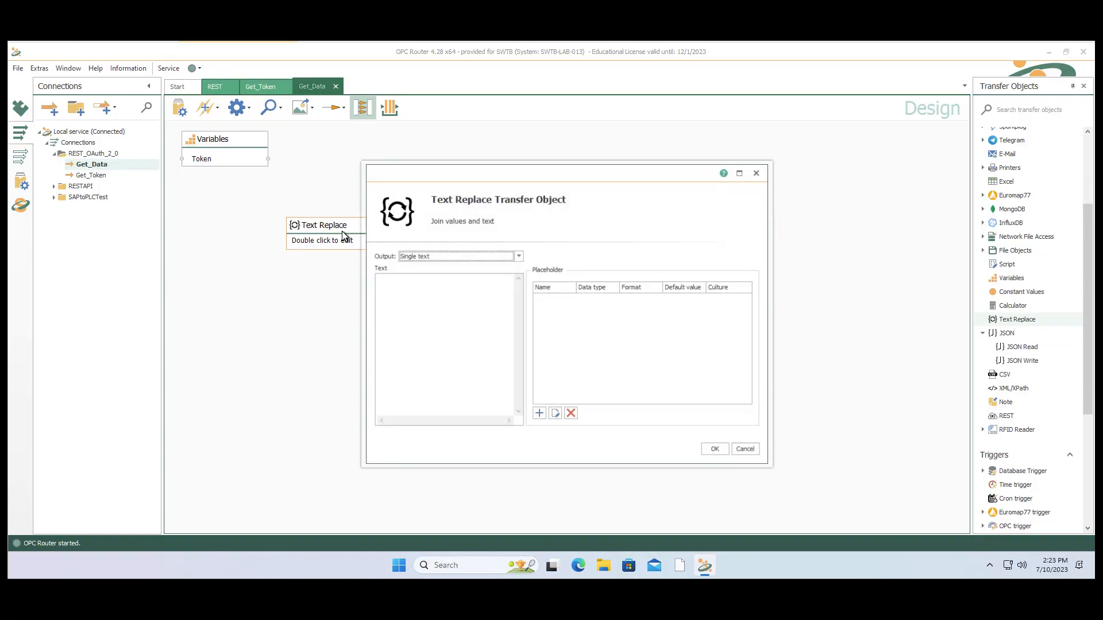
{"action": "left_click", "coordinate": [405, 285]}
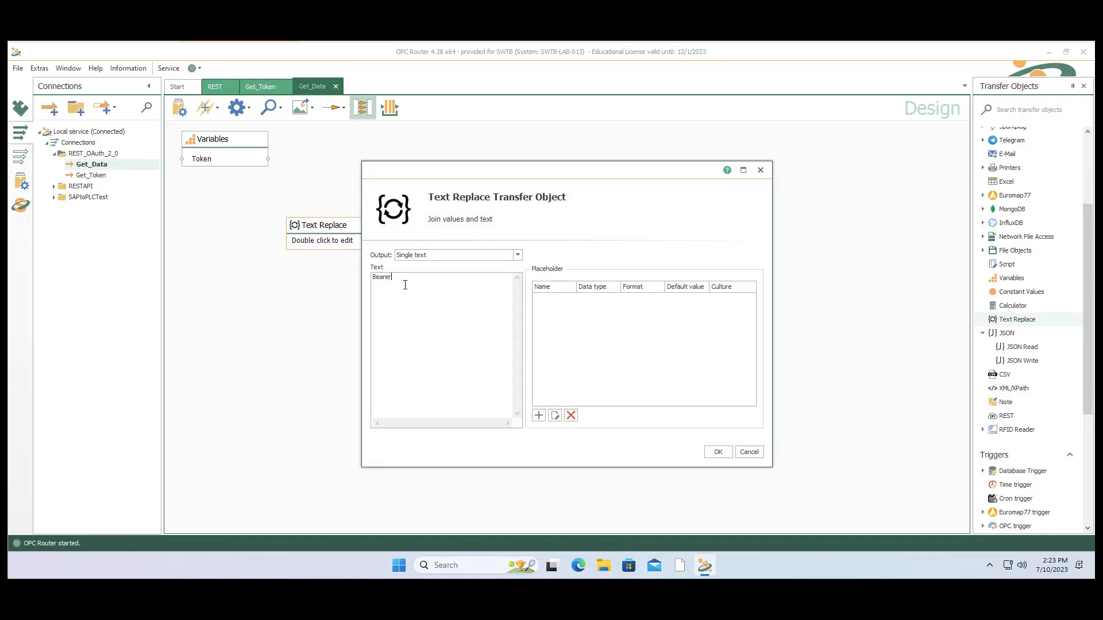
{"action": "left_click", "coordinate": [538, 416]}
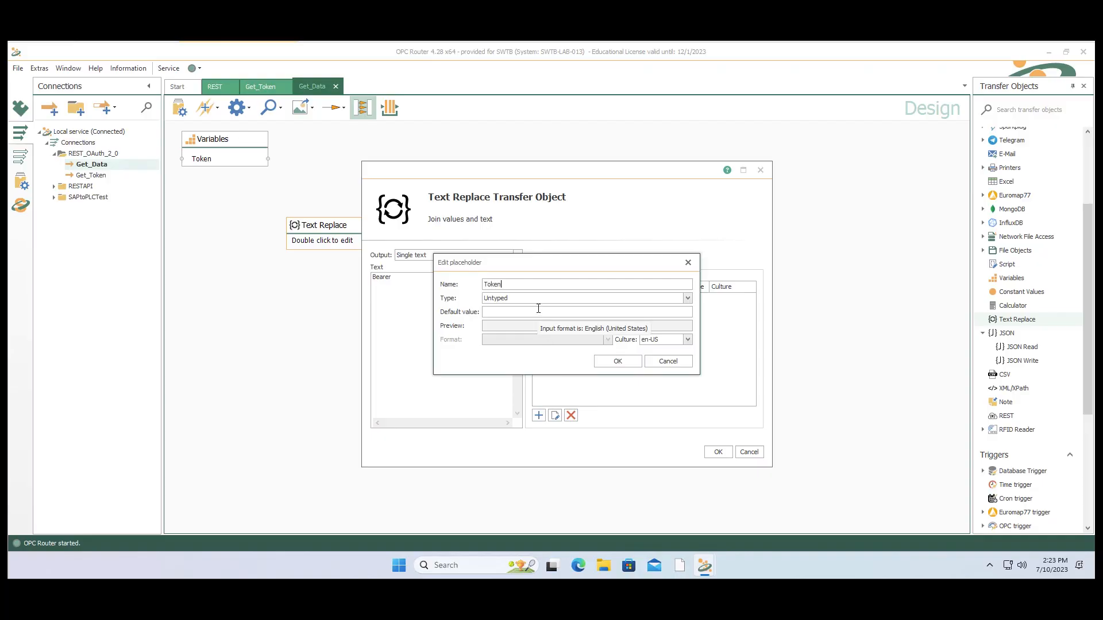
{"action": "left_click", "coordinate": [625, 363]}
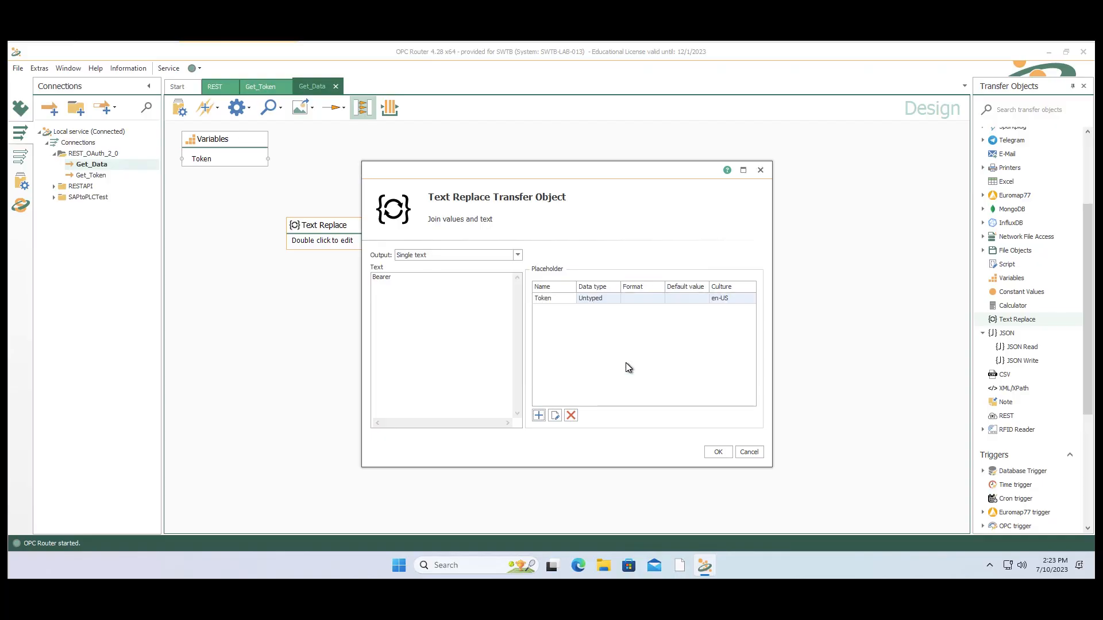
- Complete the replacement text as Bearer {Token} and link the Token variable to the Text Replace object's Token placeholder
{"action": "double_click", "coordinate": [557, 298]}
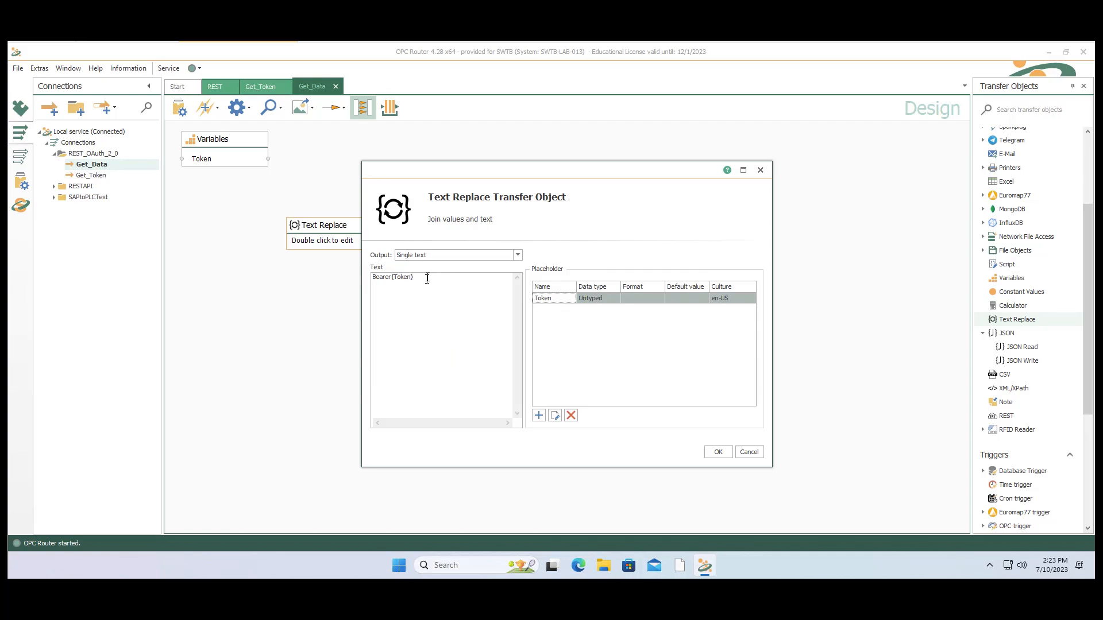
{"action": "left_click", "coordinate": [393, 279]}
{"action": "left_click", "coordinate": [719, 453]}
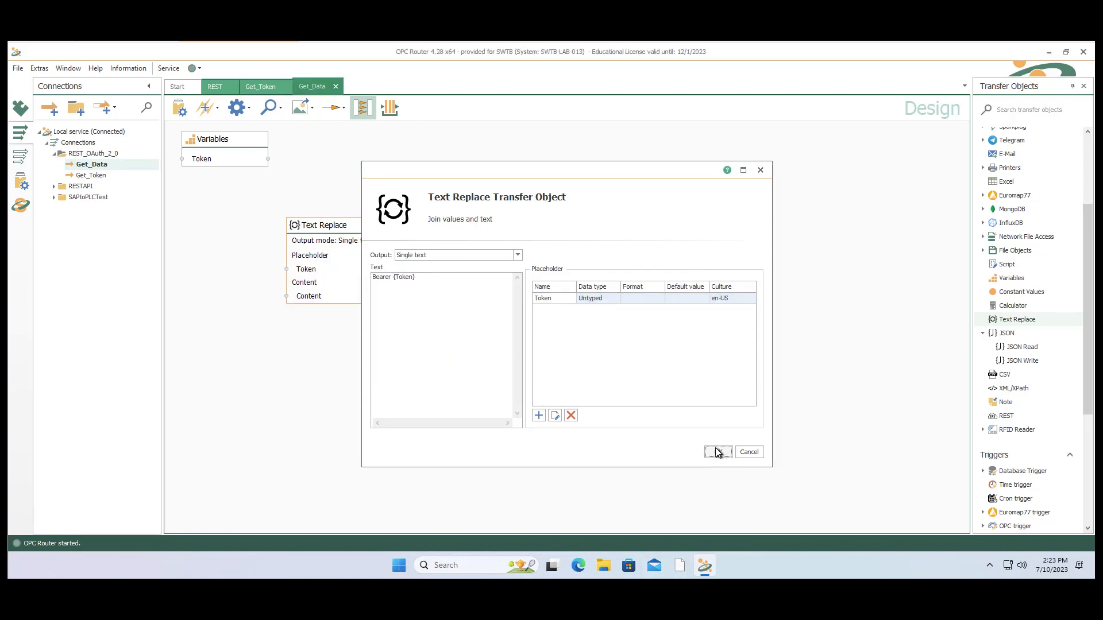
{"action": "left_click_drag", "start_coordinate": [356, 227], "coordinate": [368, 176]}
{"action": "left_click_drag", "start_coordinate": [267, 169], "coordinate": [297, 217]}
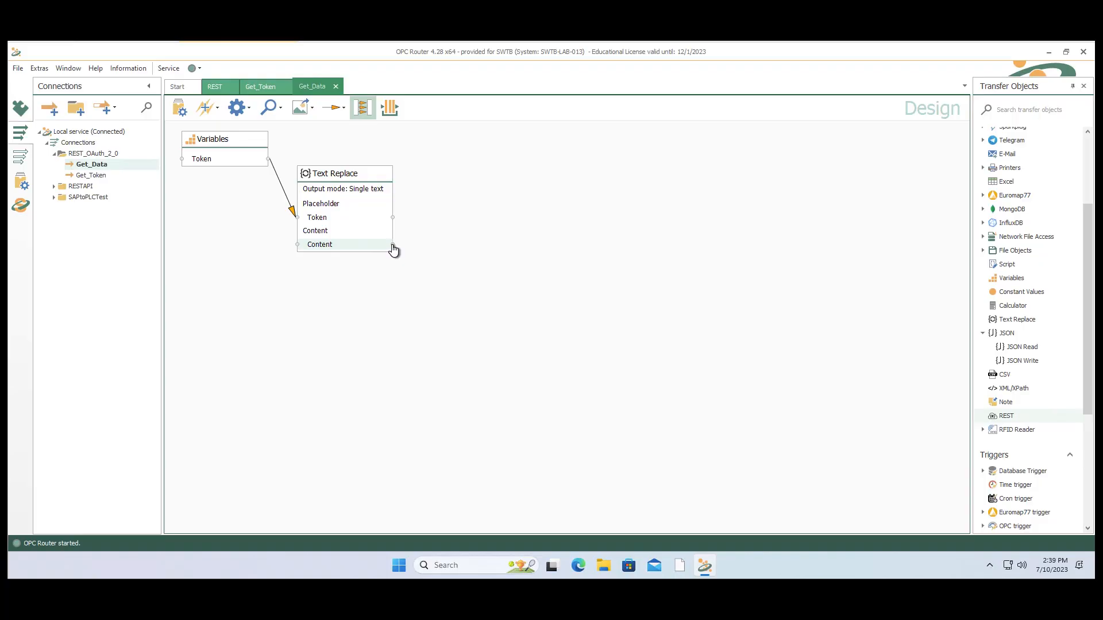
- Add a REST object using the Spotify_Main connection with the URL endpoint artists/{ArstistID}/top-tracks
{"action": "left_click_drag", "start_coordinate": [991, 417], "coordinate": [491, 260]}
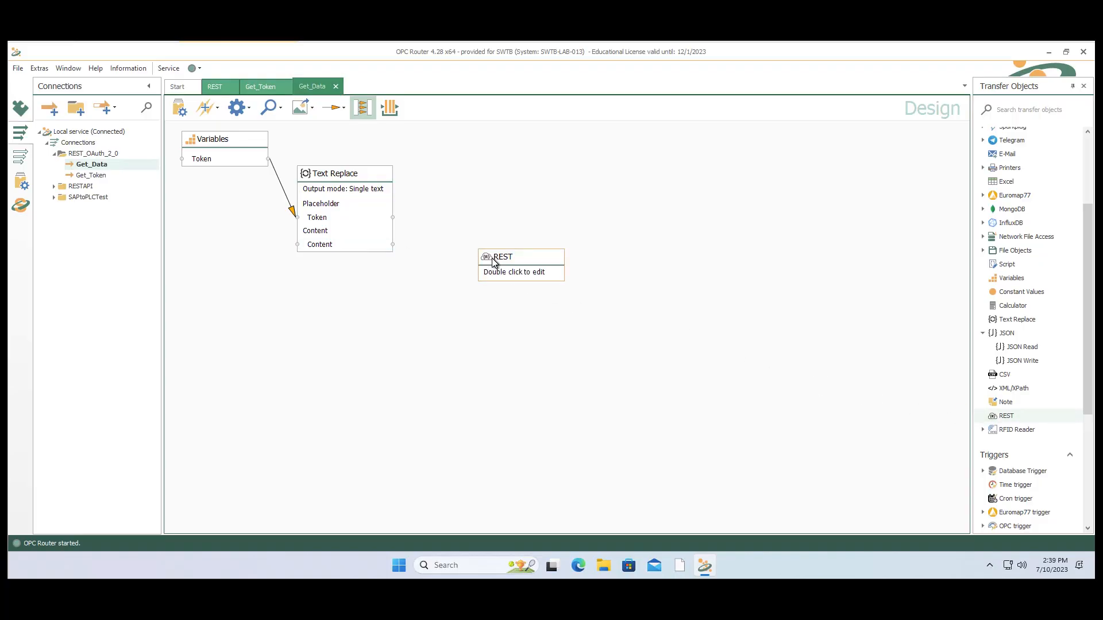
{"action": "double_click", "coordinate": [493, 260]}
{"action": "left_click", "coordinate": [549, 201]}
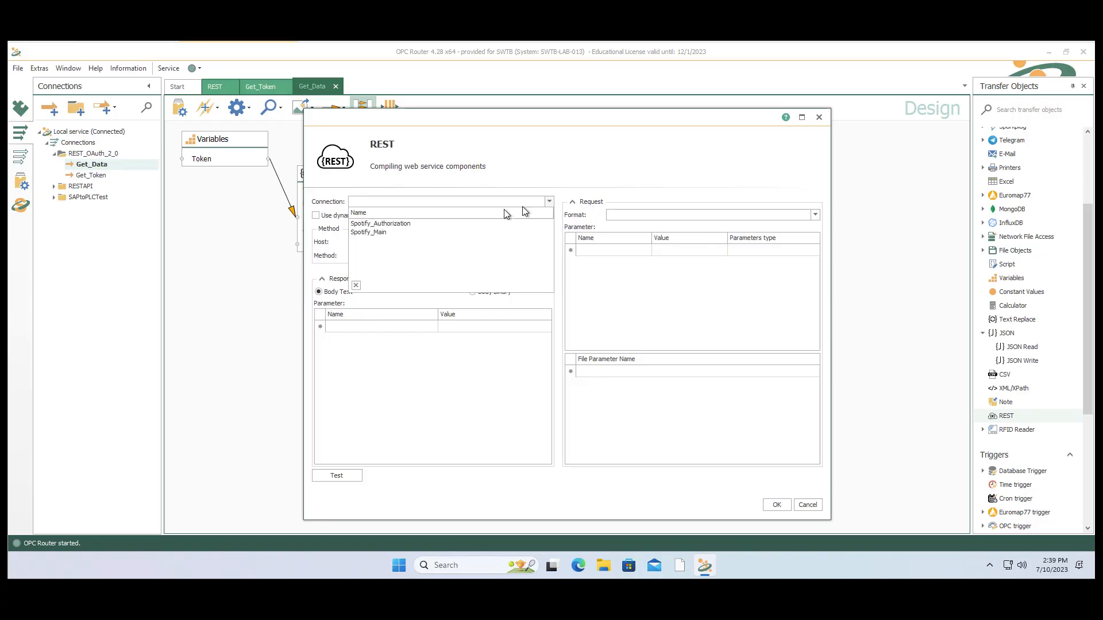
{"action": "left_click", "coordinate": [402, 233]}
{"action": "left_click", "coordinate": [492, 242]}
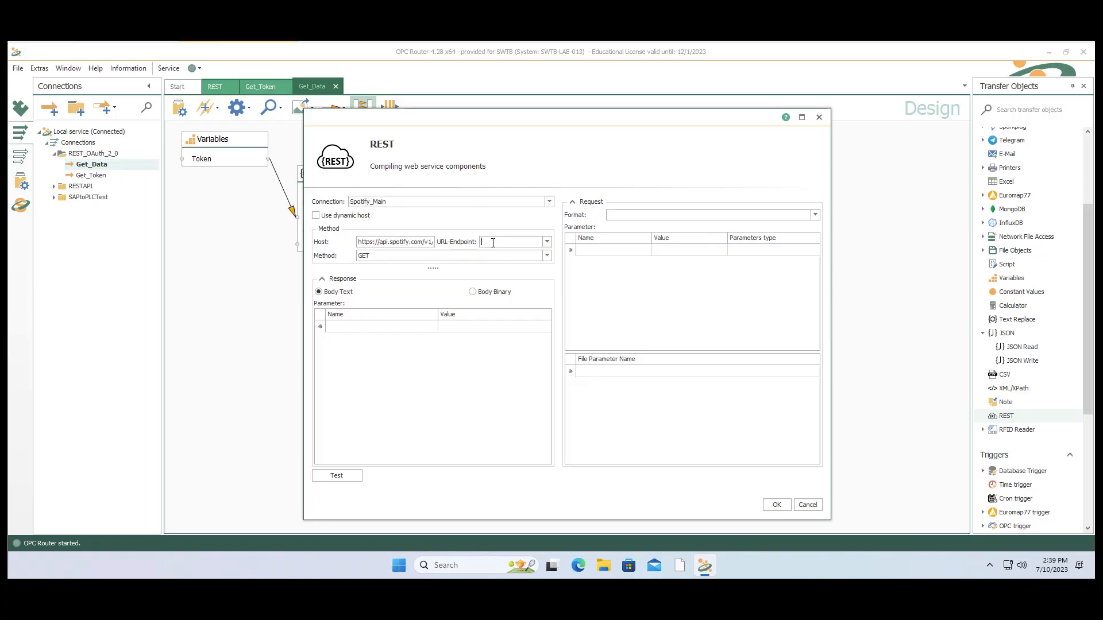
{"action": "type", "text": "{ArtistID}/top-tracks"}
- Define ArstistID as a UrlSegment request parameter, keep the GET method, and set the request format to application/json
{"action": "left_click_drag", "start_coordinate": [486, 242], "coordinate": [499, 247]}
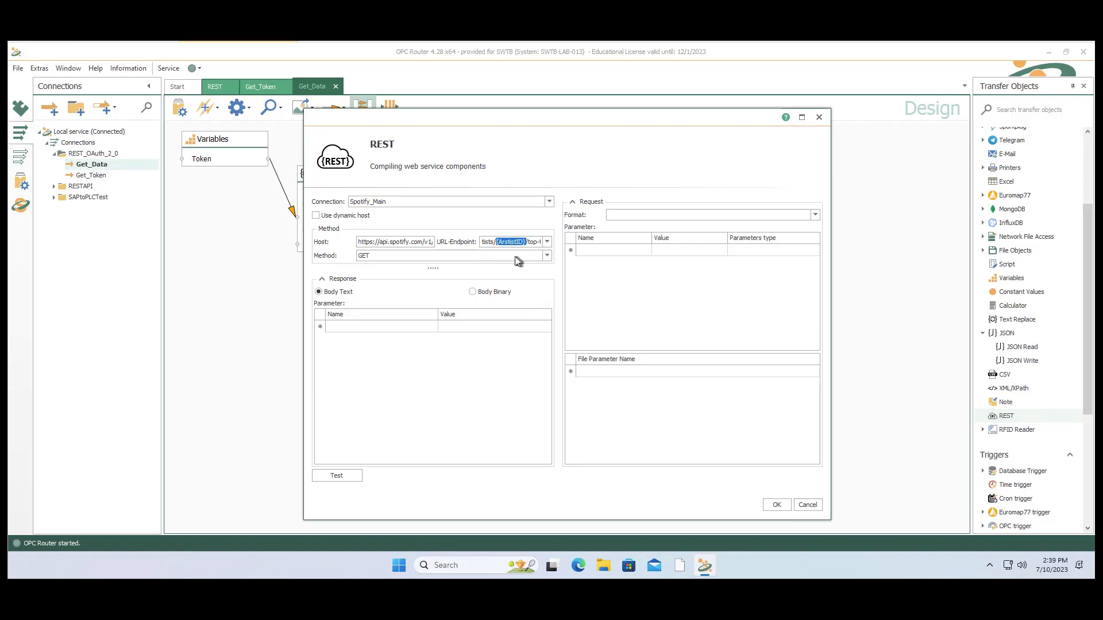
{"action": "left_click", "coordinate": [516, 256]}
{"action": "left_click", "coordinate": [634, 252]}
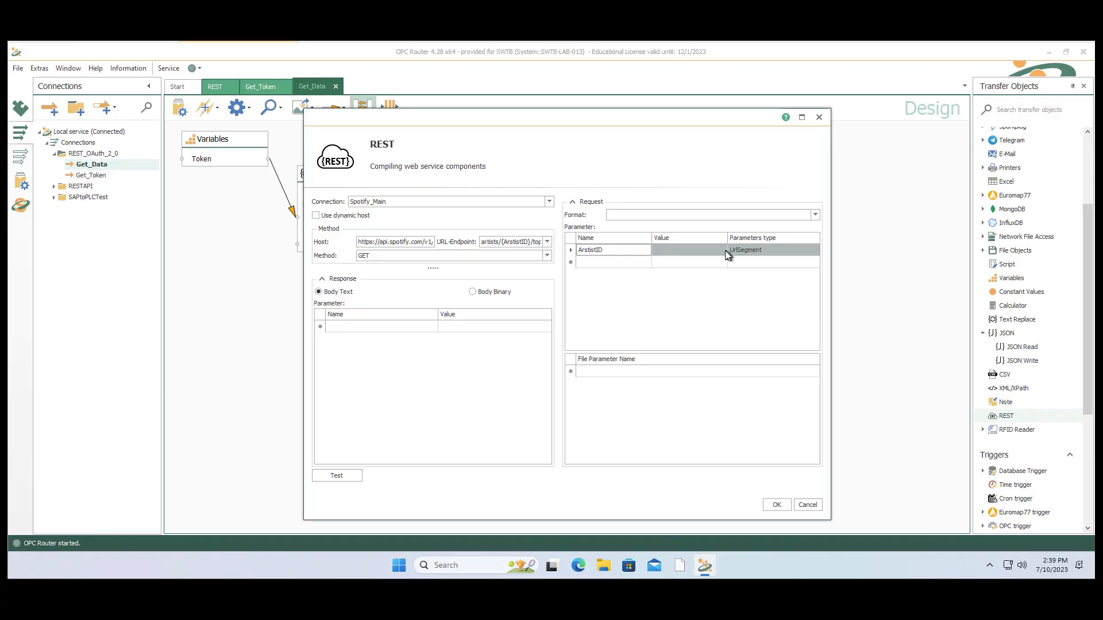
{"action": "left_click", "coordinate": [378, 257]}
{"action": "left_click", "coordinate": [433, 258]}
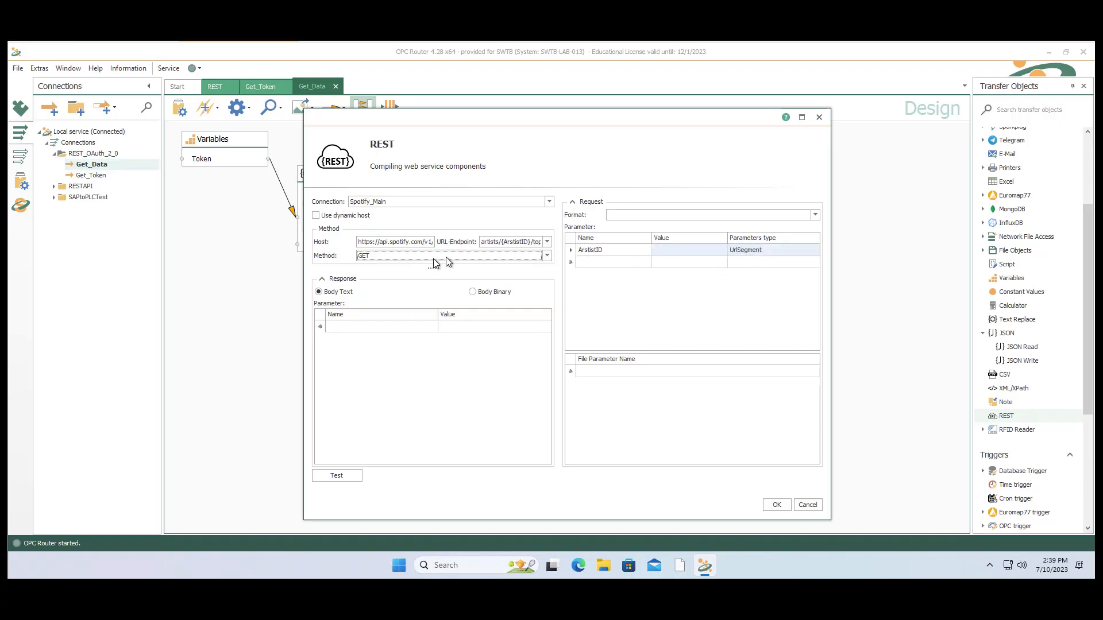
{"action": "left_click", "coordinate": [816, 215]}
{"action": "left_click", "coordinate": [632, 244]}
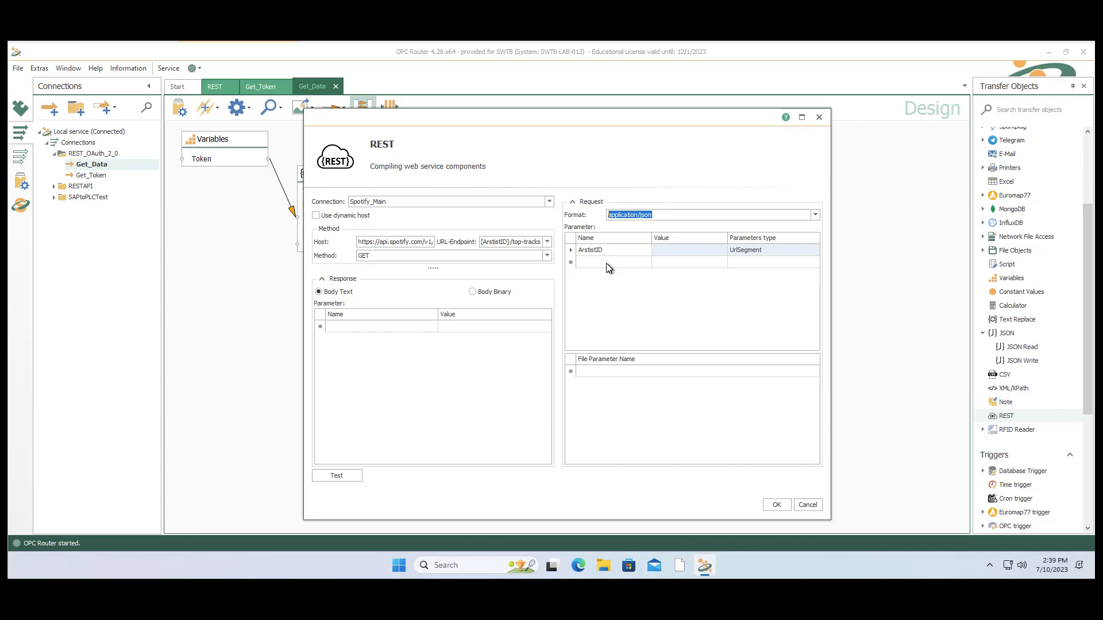
- Add a request parameter named Authorization of type HttpHeader to the REST object
{"action": "left_click", "coordinate": [607, 263]}
{"action": "type", "text": "Authori"}
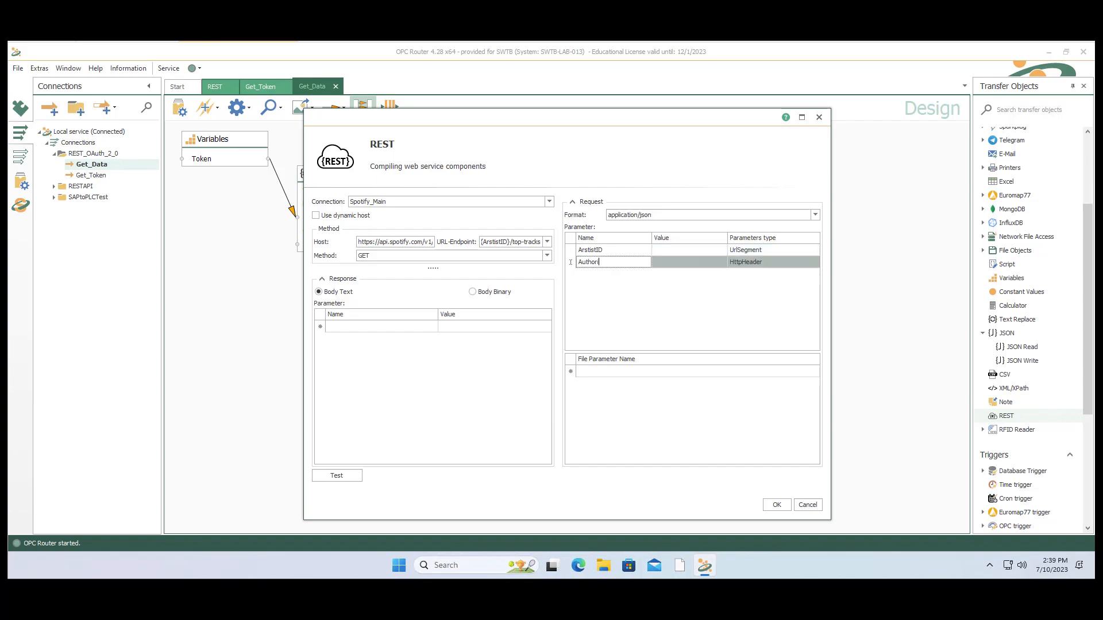
{"action": "type", "text": "zation"}
- Add a Market request parameter with the value US and type QueryString, and save the REST object
{"action": "left_click", "coordinate": [616, 274]}
{"action": "type", "text": "Market"}
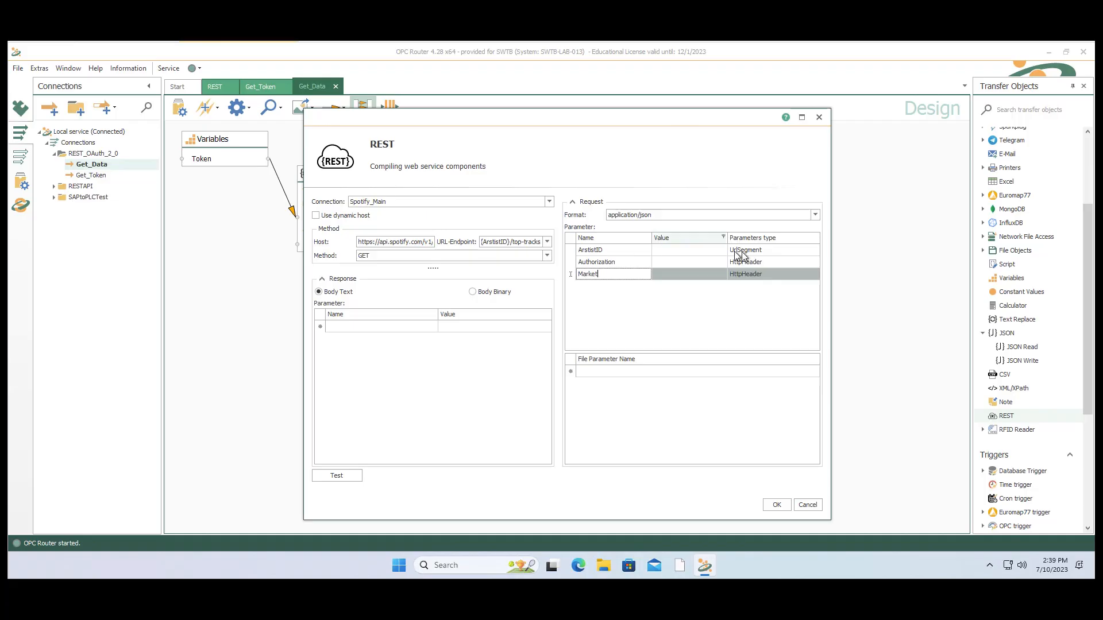
{"action": "left_click", "coordinate": [772, 274]}
{"action": "left_click", "coordinate": [686, 273]}
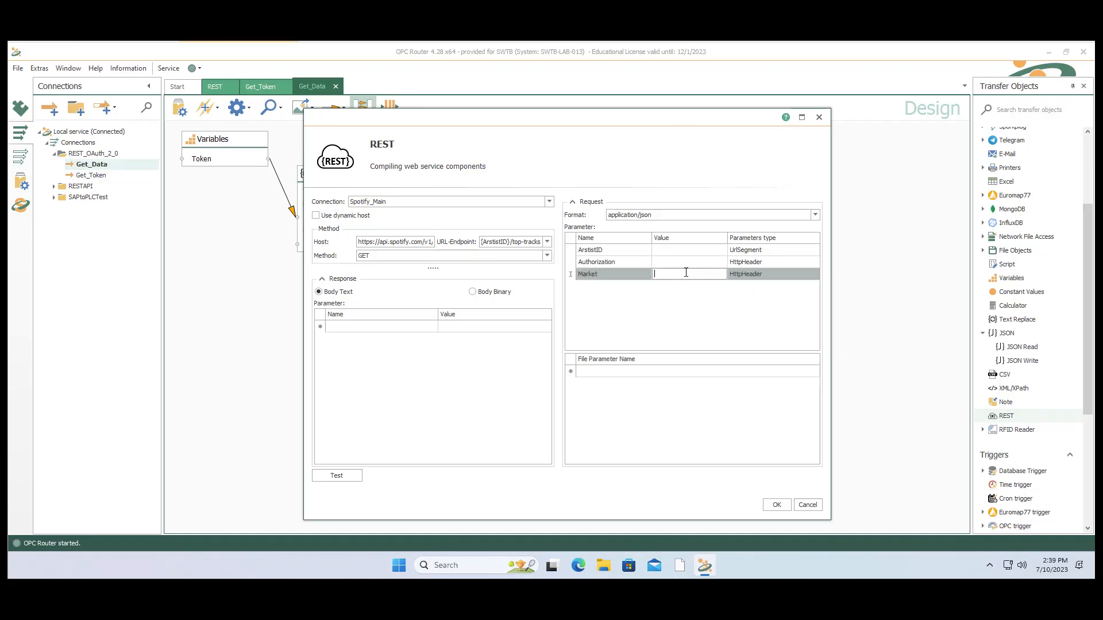
{"action": "left_click", "coordinate": [754, 274]}
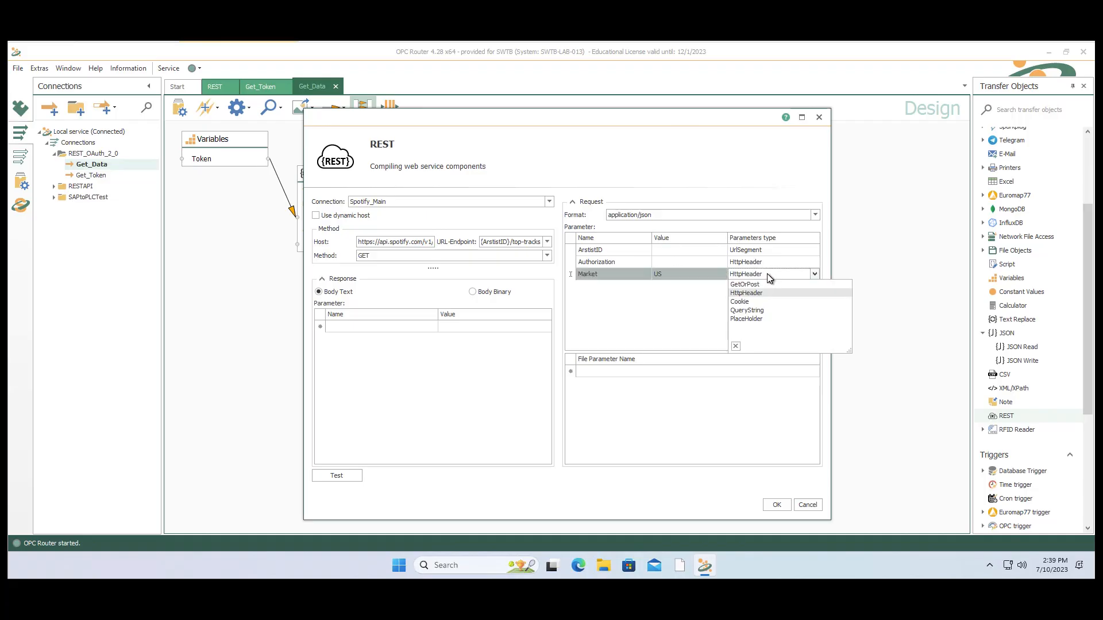
{"action": "left_click", "coordinate": [763, 311]}
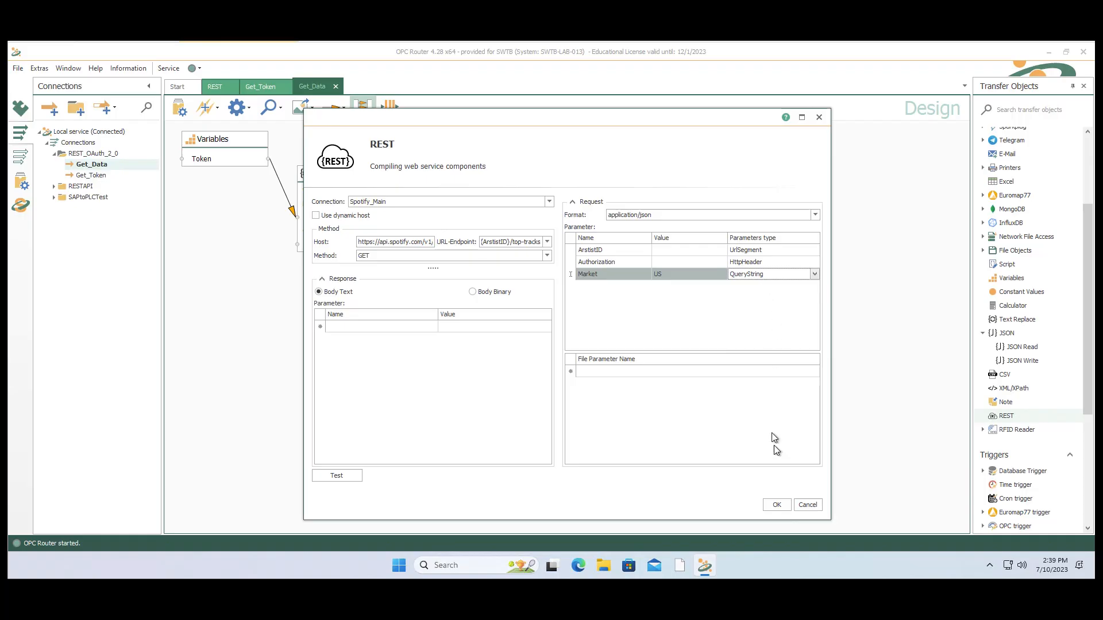
{"action": "left_click", "coordinate": [777, 505]}
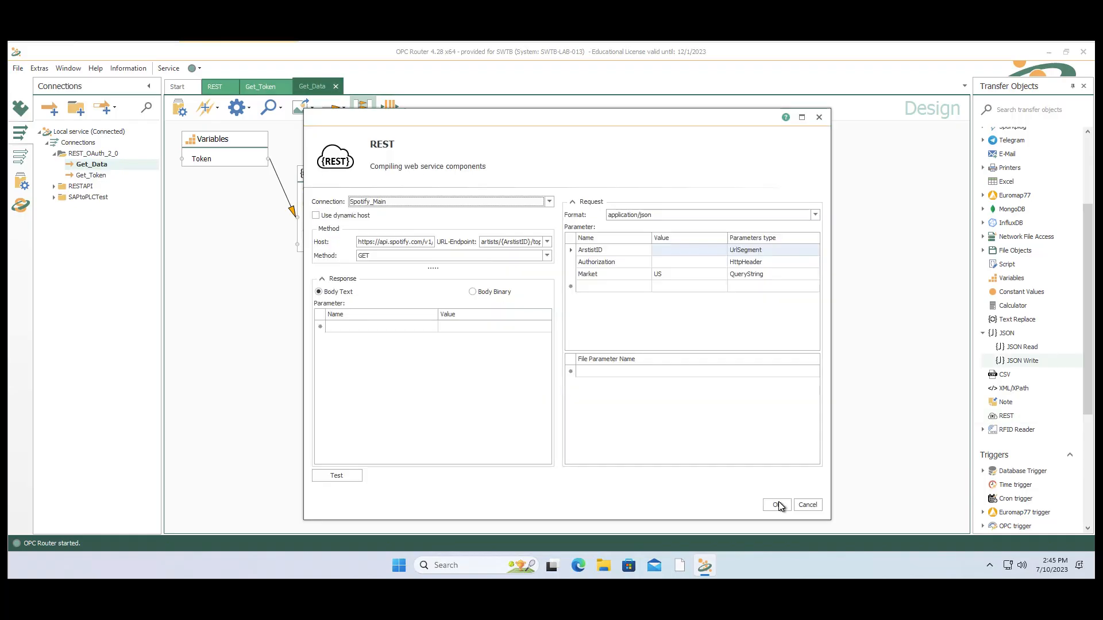
{"action": "left_click", "coordinate": [778, 505]}
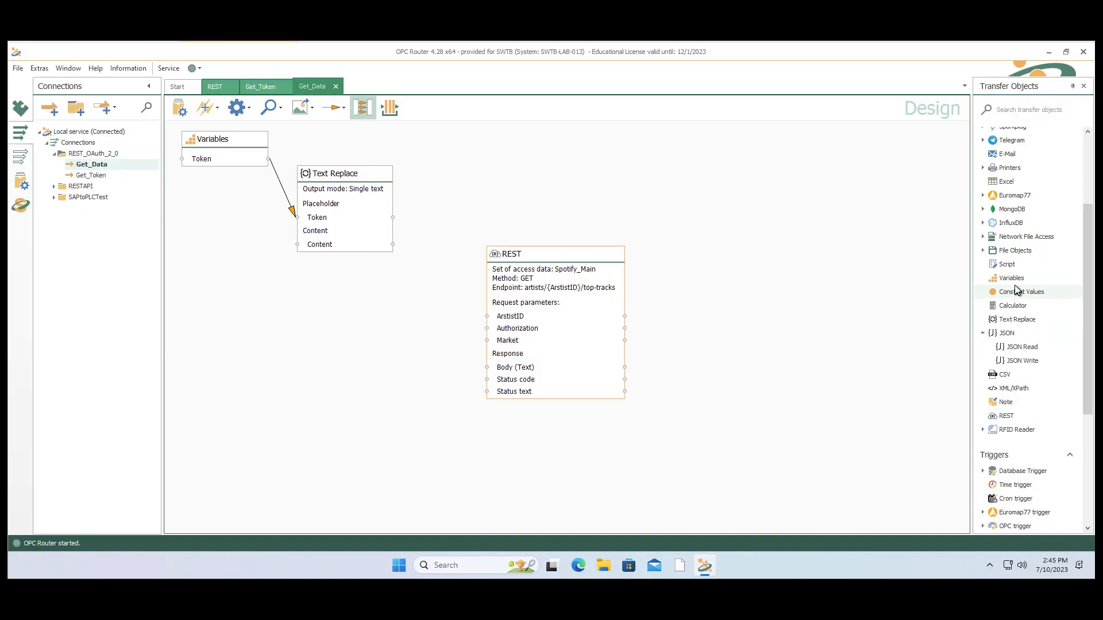
- Add a Variables object with Vivaldi_Spotify_Artist_ID linked to the REST ArstistID parameter, and link the Text Replace Content output to Authorization
{"action": "left_click_drag", "start_coordinate": [1015, 285], "coordinate": [254, 300]}
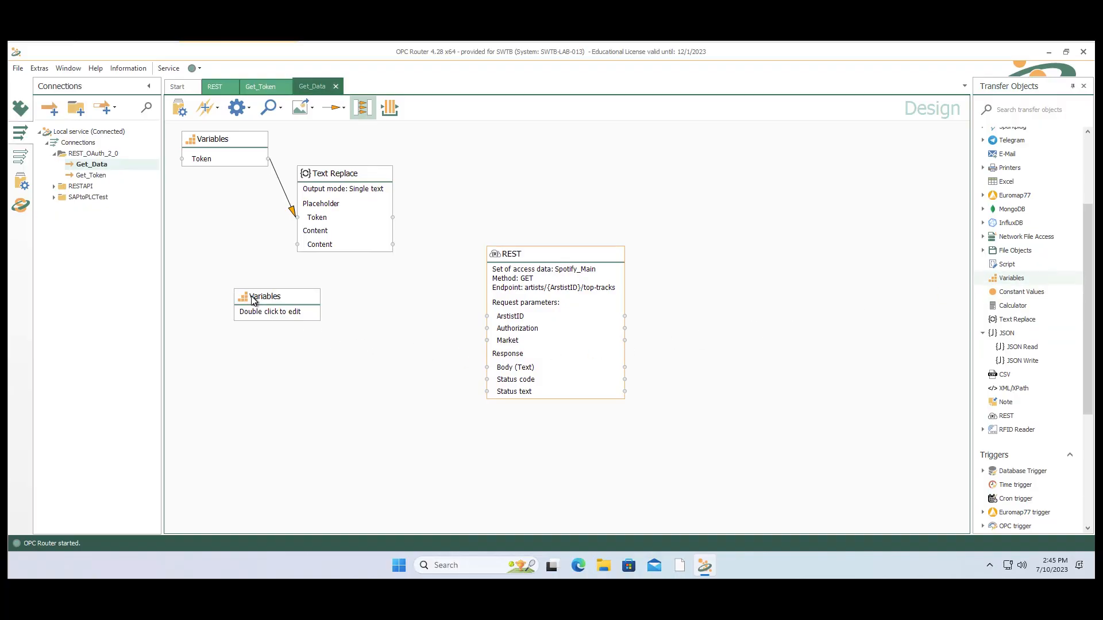
{"action": "scroll", "coordinate": [470, 376], "scroll_direction": "down", "scroll_amount": 1}
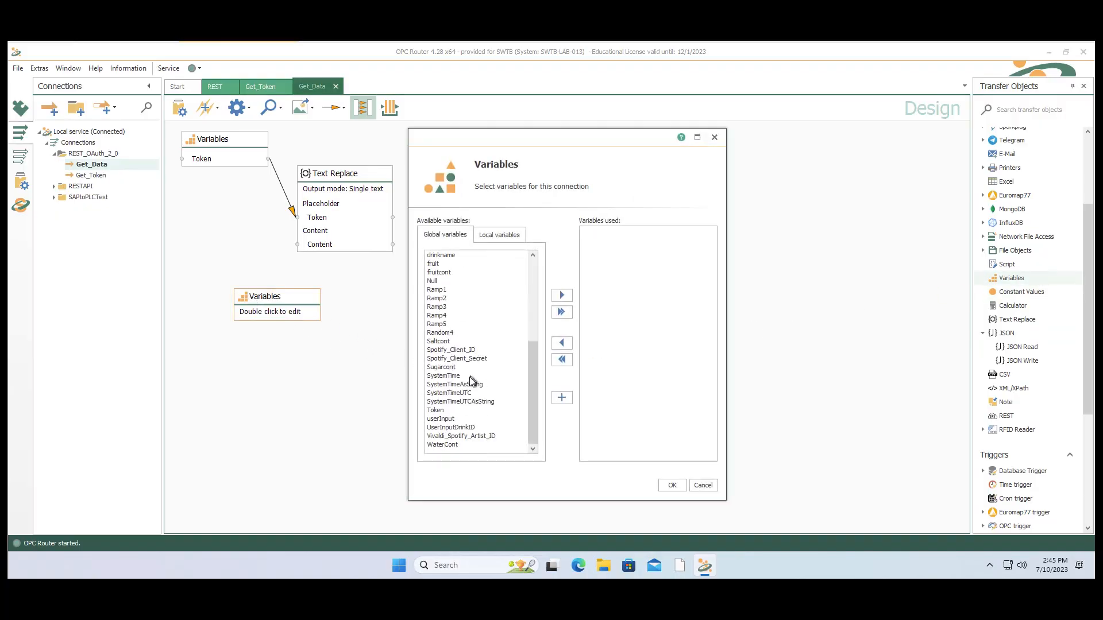
{"action": "double_click", "coordinate": [462, 436]}
{"action": "left_click", "coordinate": [671, 486]}
{"action": "left_click_drag", "start_coordinate": [332, 316], "coordinate": [493, 317]}
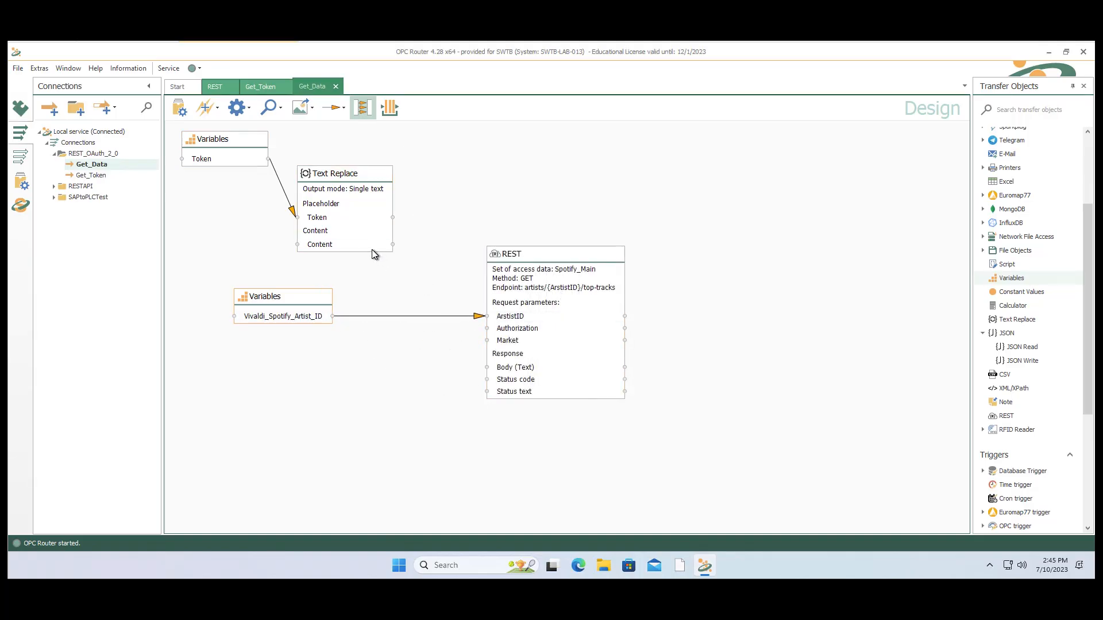
{"action": "left_click_drag", "start_coordinate": [392, 244], "coordinate": [490, 329]}
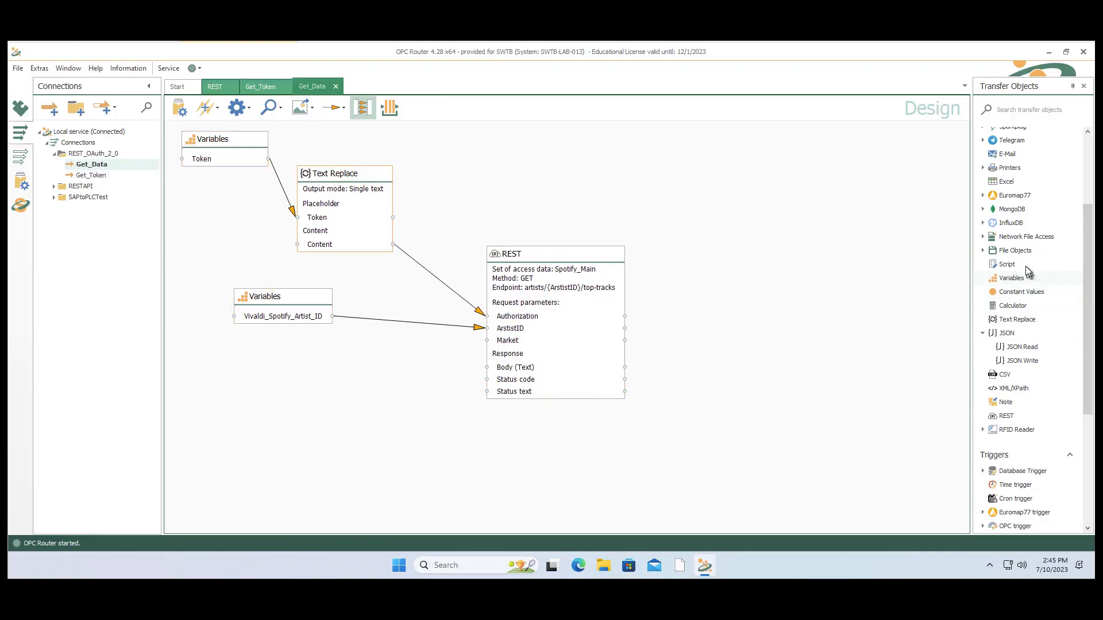
- Add a File Write object below and beyond the REST object, with the Desktop folder as its static output path
{"action": "left_click", "coordinate": [983, 250]}
{"action": "left_click_drag", "start_coordinate": [1031, 280], "coordinate": [741, 395]}
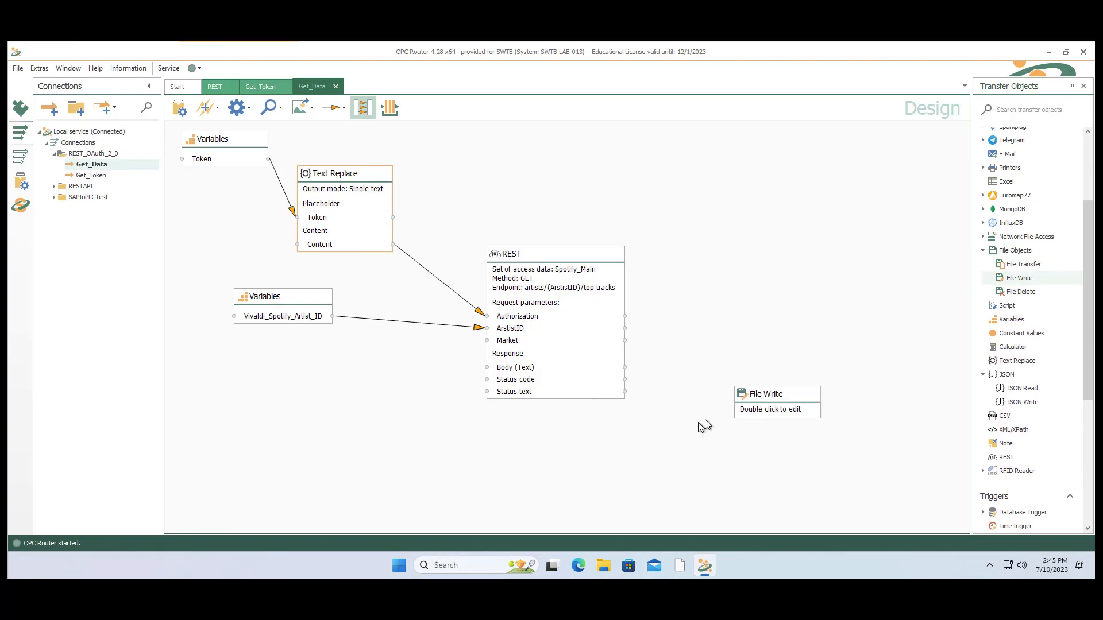
{"action": "left_click", "coordinate": [783, 408]}
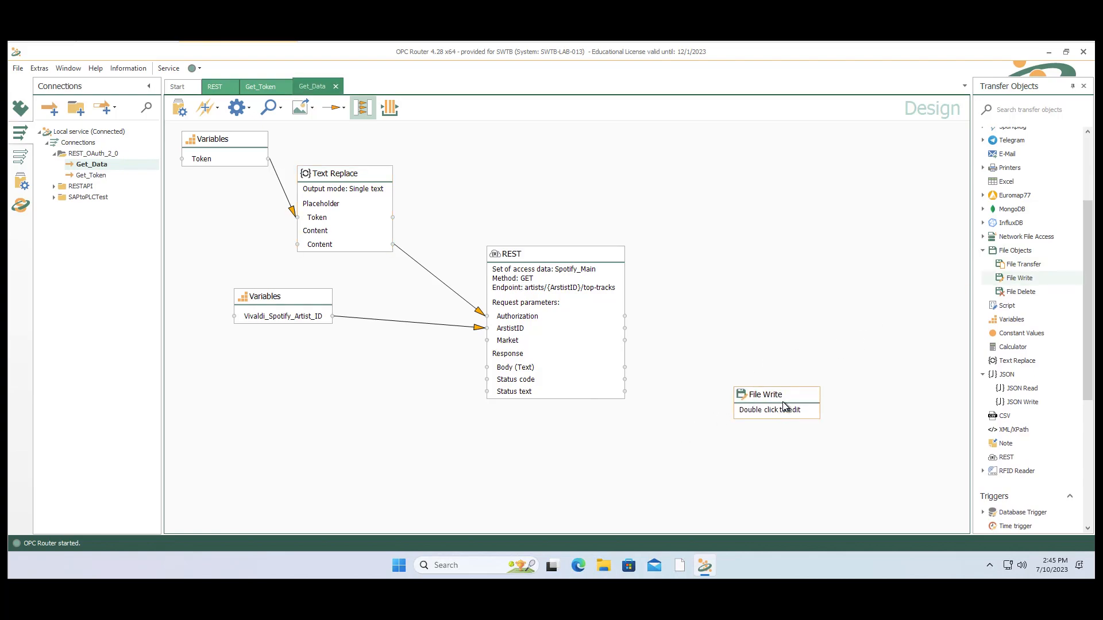
{"action": "double_click", "coordinate": [784, 408]}
{"action": "left_click", "coordinate": [425, 323]}
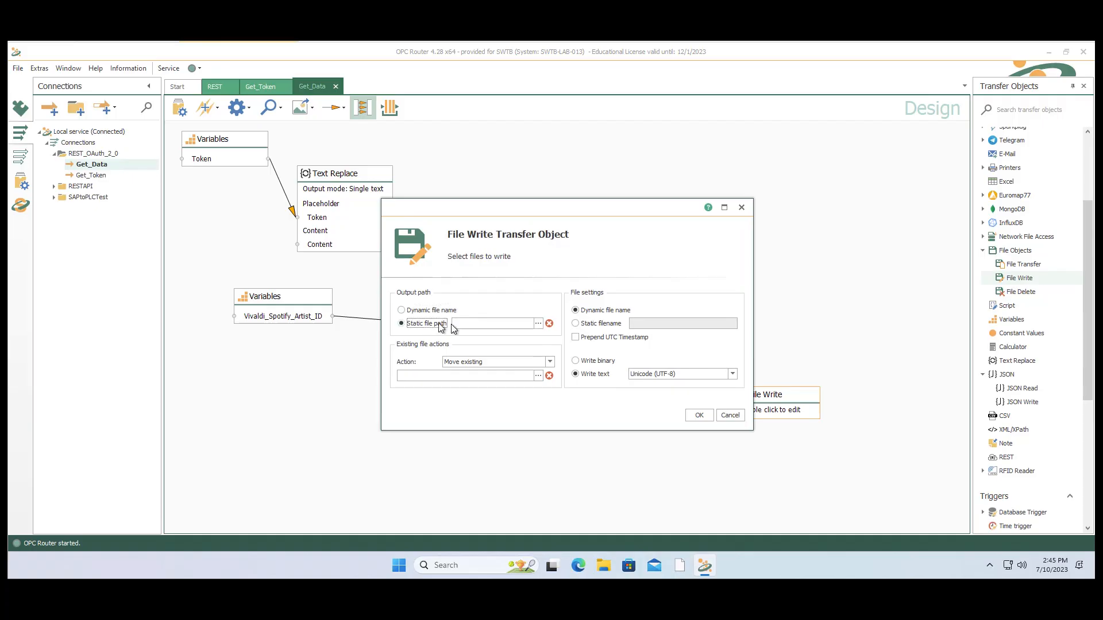
{"action": "left_click", "coordinate": [538, 324]}
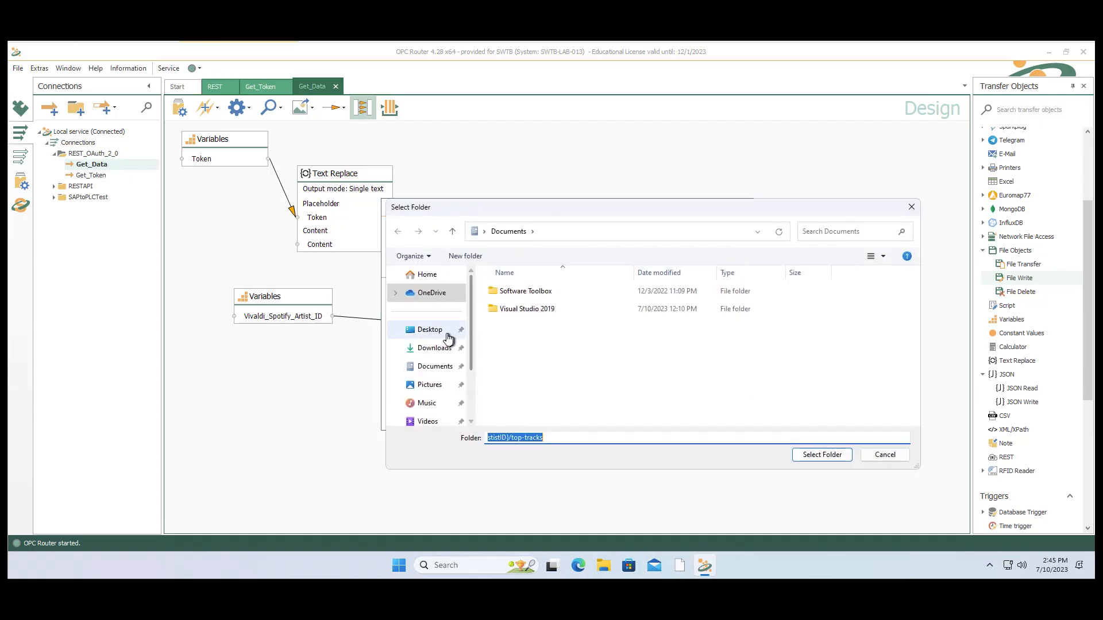
{"action": "left_click", "coordinate": [426, 332]}
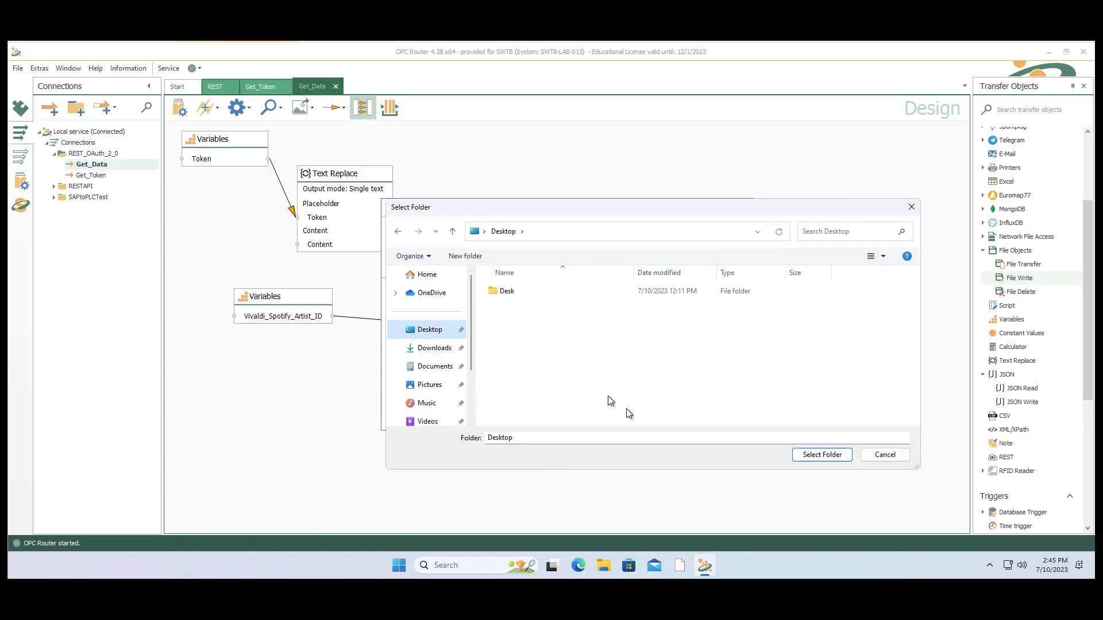
{"action": "left_click", "coordinate": [838, 458]}
- Set the File Write object to append to the static filename temp.json, and link the REST Body (Text) output to File content
{"action": "left_click", "coordinate": [549, 362]}
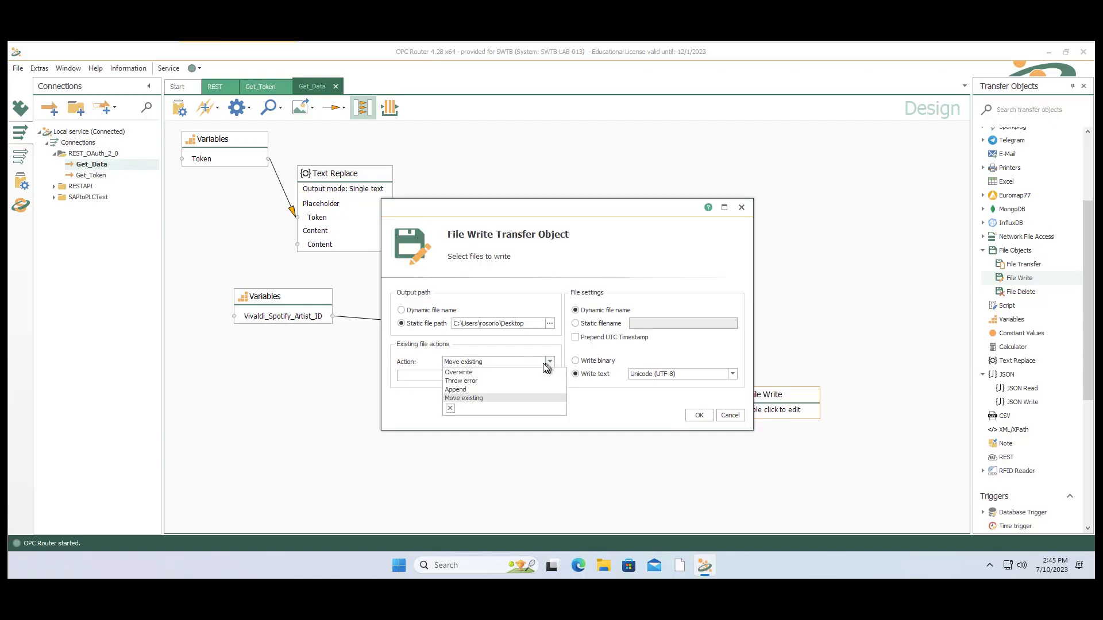
{"action": "left_click", "coordinate": [481, 389]}
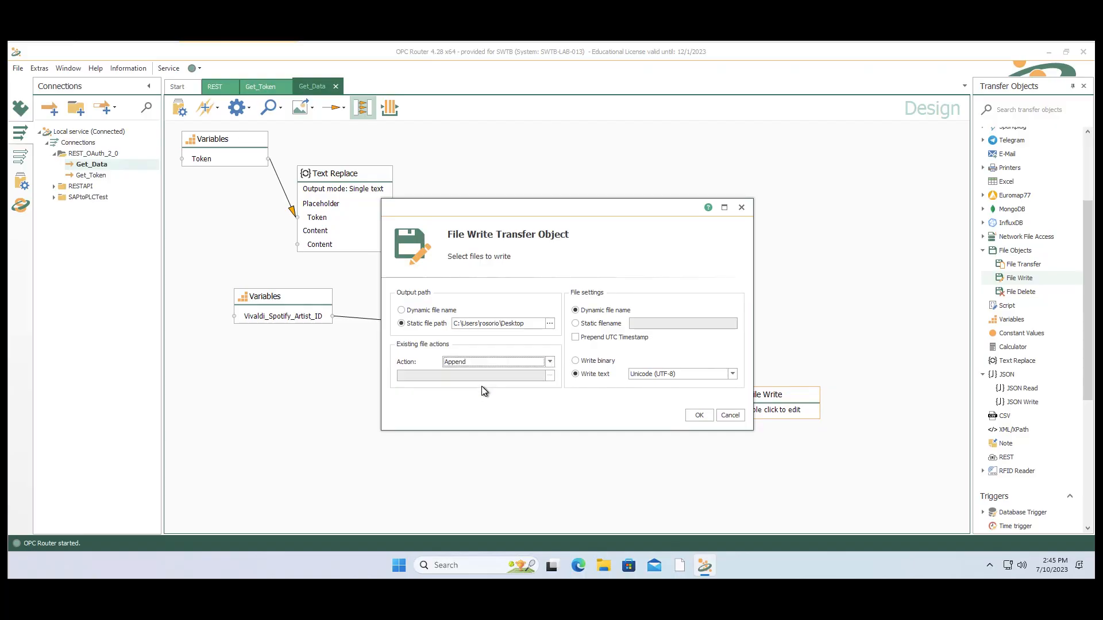
{"action": "left_click", "coordinate": [576, 324]}
{"action": "left_click", "coordinate": [664, 325]}
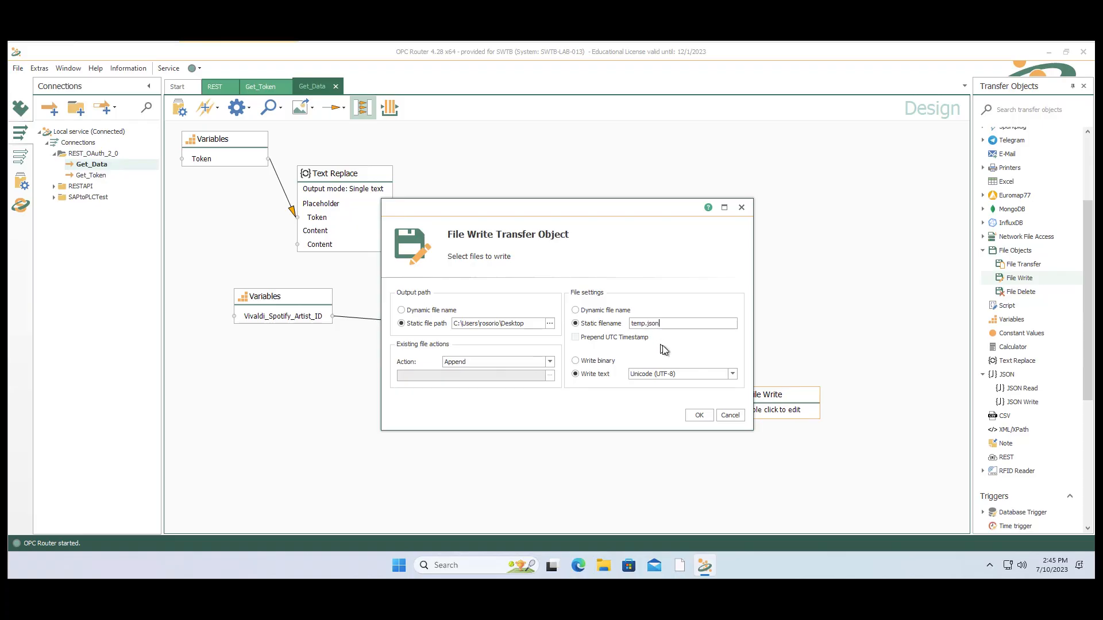
{"action": "left_click", "coordinate": [699, 413]}
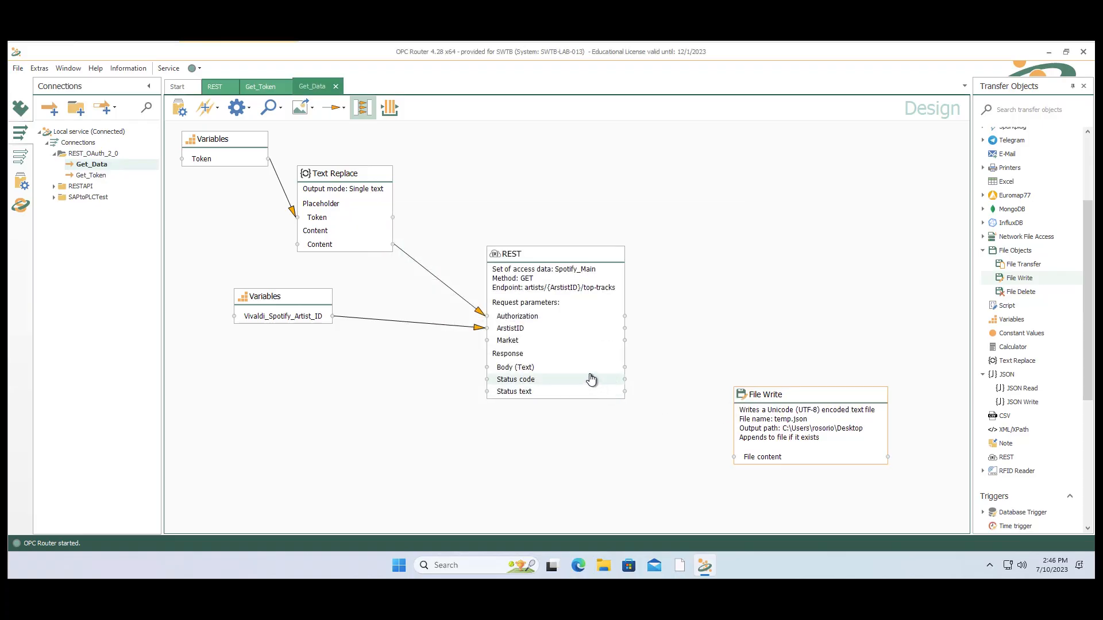
{"action": "left_click_drag", "start_coordinate": [592, 370], "coordinate": [743, 458]}
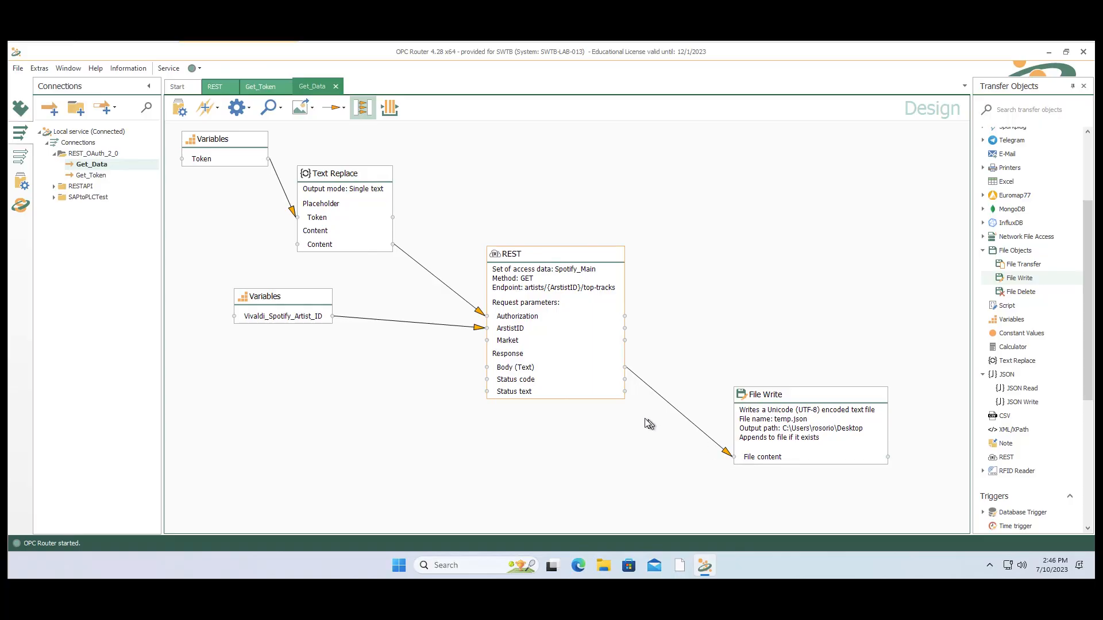
- Move the File Write object up beside the REST object and add a Variables object below it, opened to its local variables
{"action": "left_click_drag", "start_coordinate": [792, 400], "coordinate": [780, 305]}
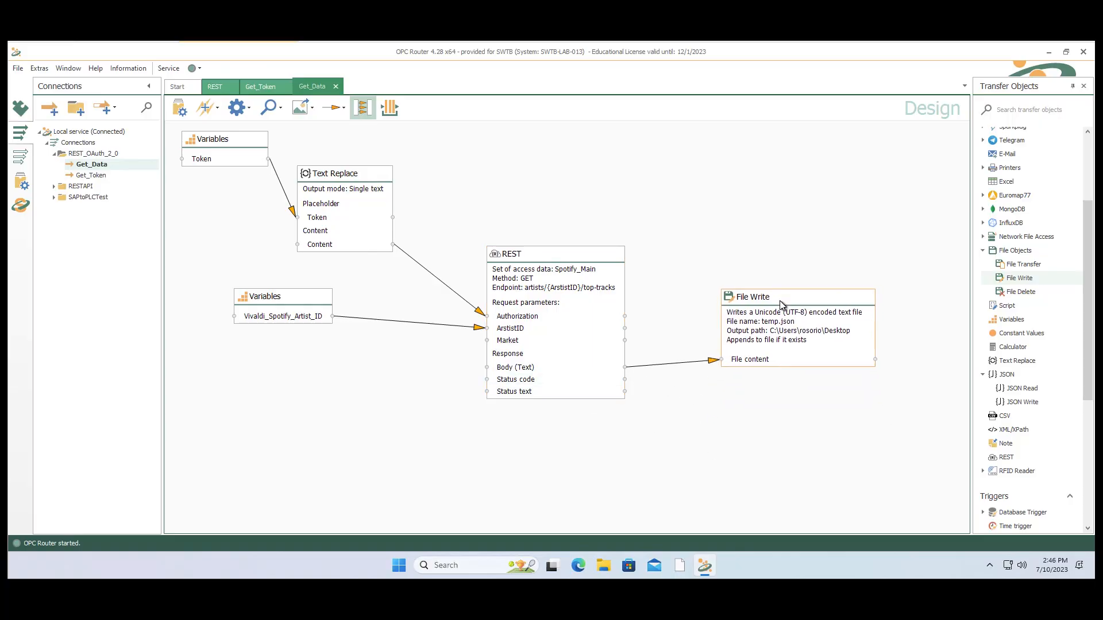
{"action": "left_click_drag", "start_coordinate": [1011, 320], "coordinate": [781, 427]}
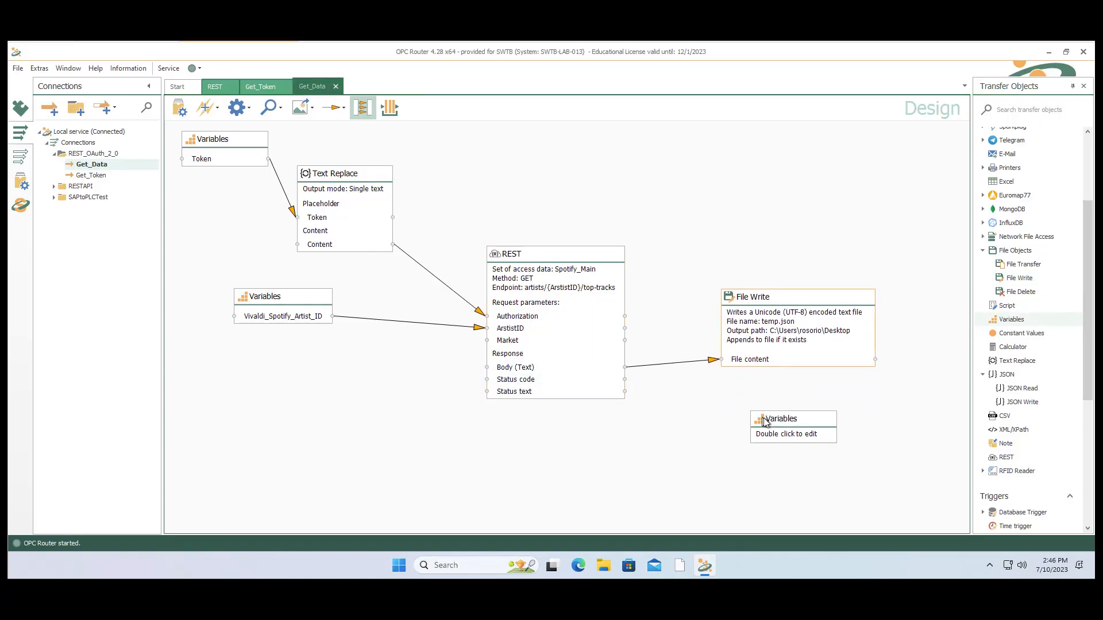
{"action": "double_click", "coordinate": [781, 426]}
{"action": "left_click", "coordinate": [499, 236]}
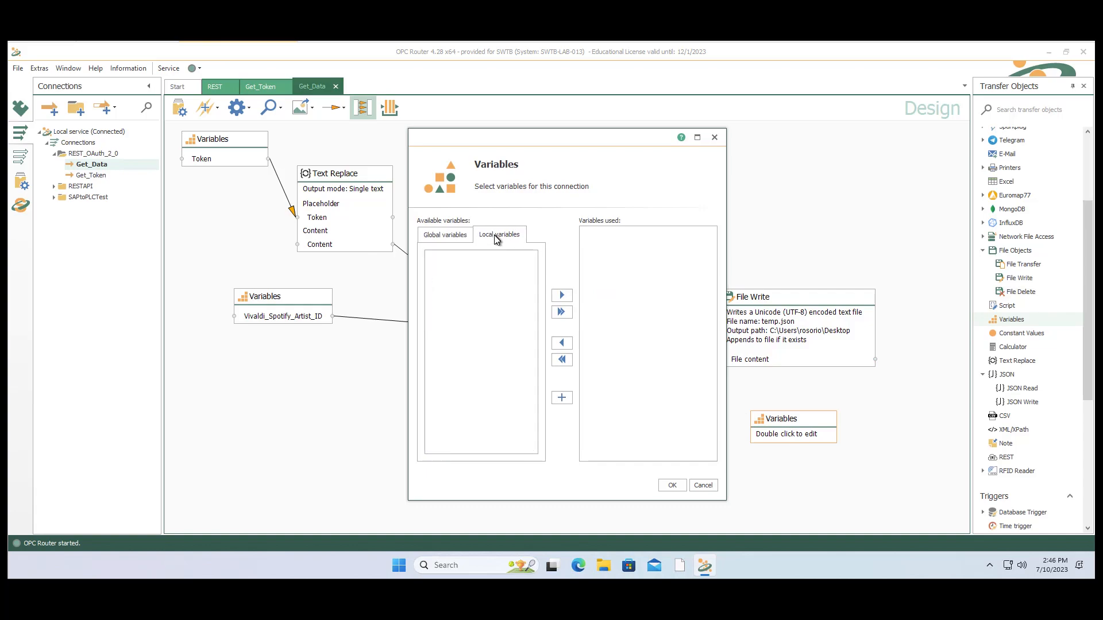
{"action": "left_click_drag", "start_coordinate": [582, 140], "coordinate": [778, 138]}
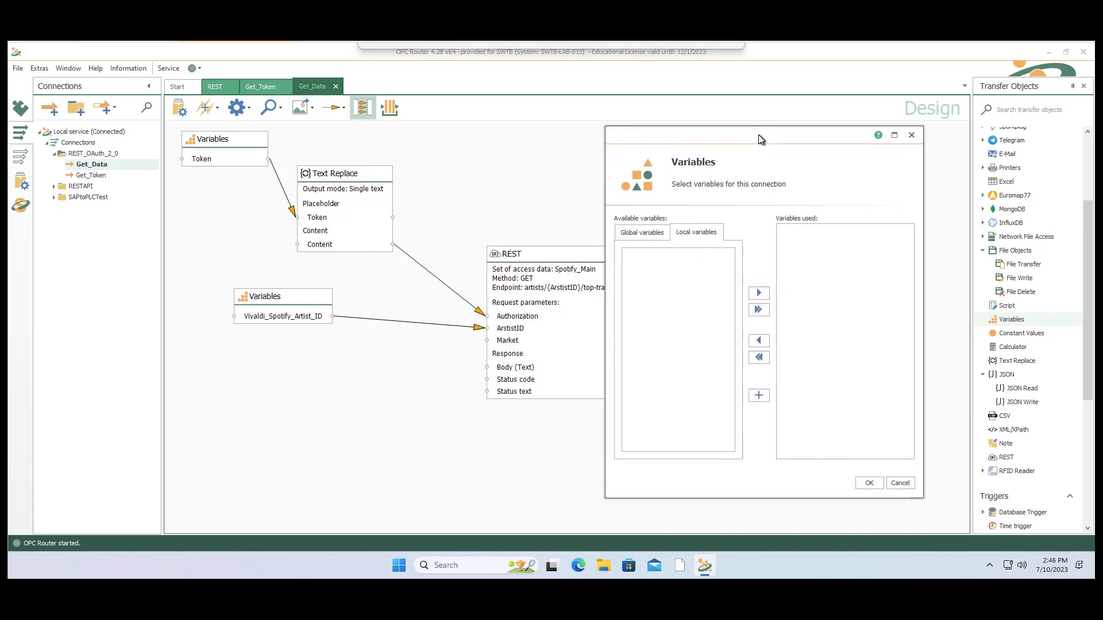
- Create two untyped local variables named Status Code and Status Text in the new Variables object
{"action": "left_click", "coordinate": [759, 395]}
{"action": "type", "text": "Status "}
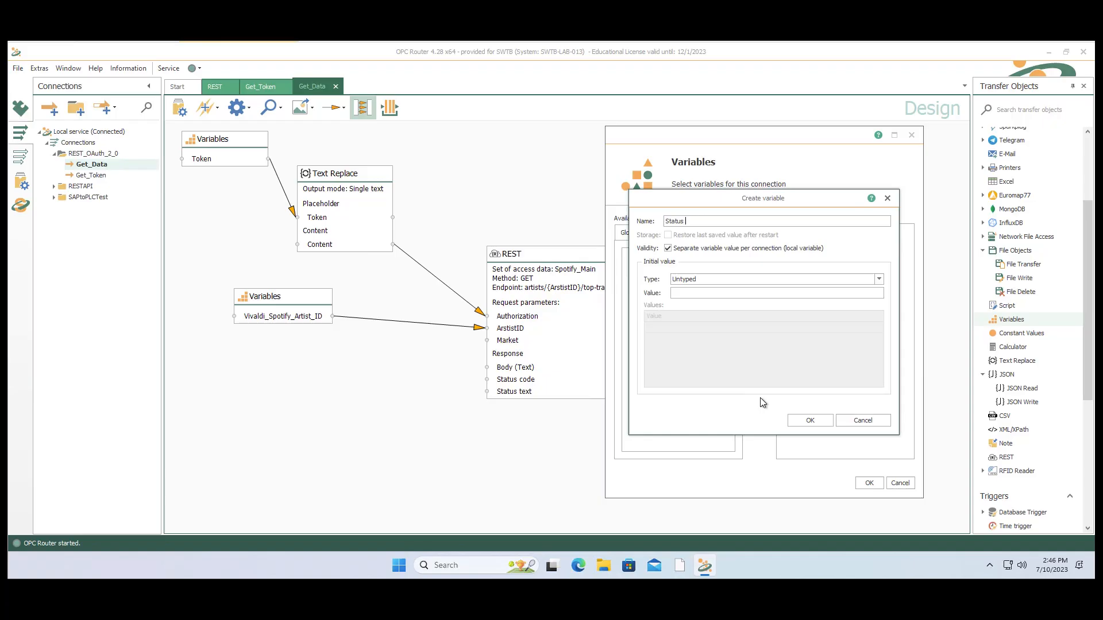
{"action": "type", "text": "Code"}
{"action": "left_click", "coordinate": [810, 420]}
{"action": "left_click", "coordinate": [759, 396]}
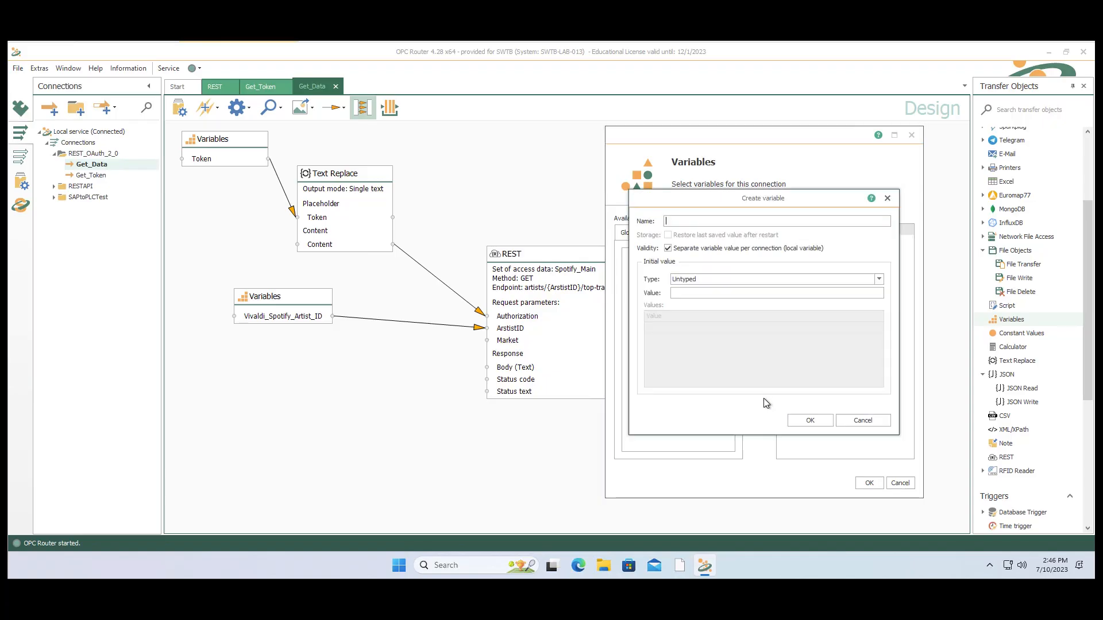
{"action": "type", "text": "Status Tes"}
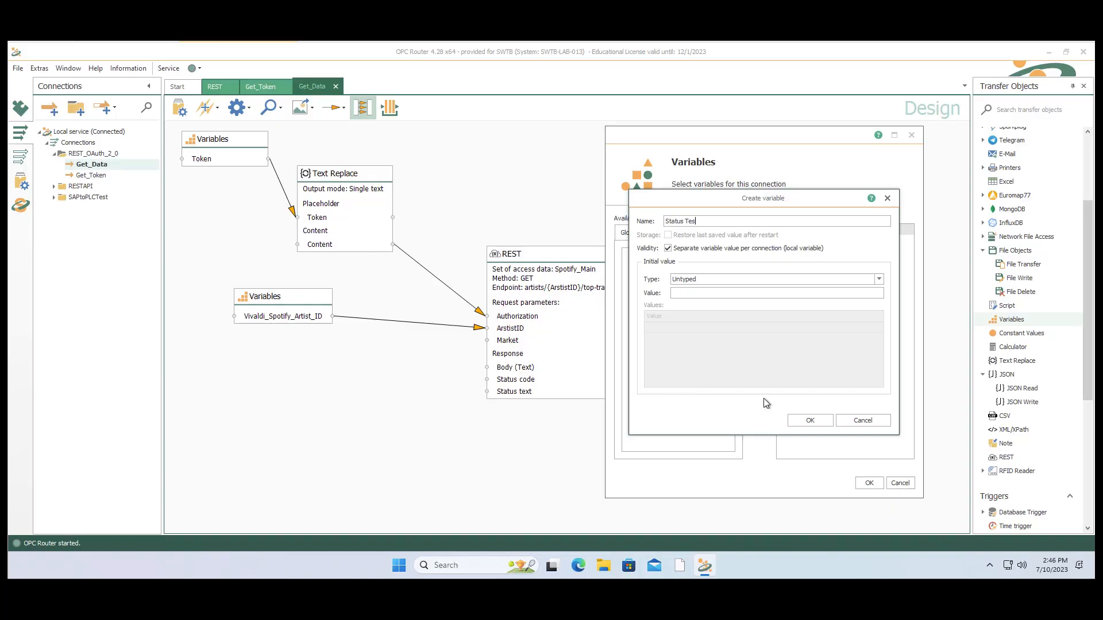
{"action": "key", "text": "BackSpace"}
{"action": "key", "text": "BackSpace"}
{"action": "key", "text": "BackSpace"}
{"action": "key", "text": "Return"}
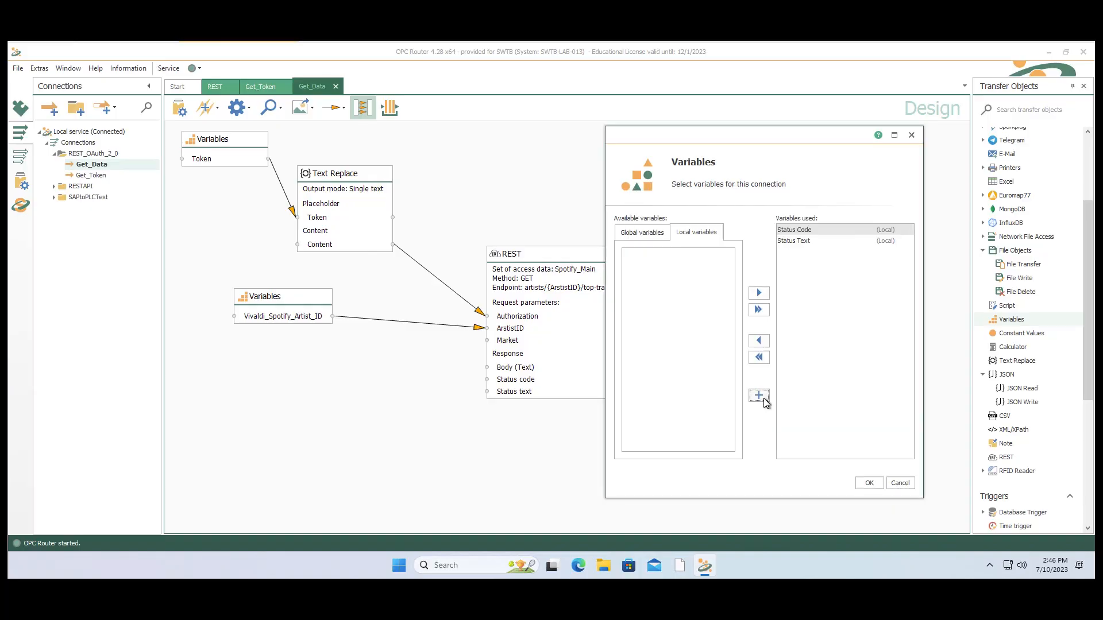
- Save the variable selection and link the REST Status code and Status text outputs to the Status Code and Status Text variables
{"action": "left_click", "coordinate": [869, 482]}
{"action": "left_click_drag", "start_coordinate": [623, 380], "coordinate": [761, 438]}
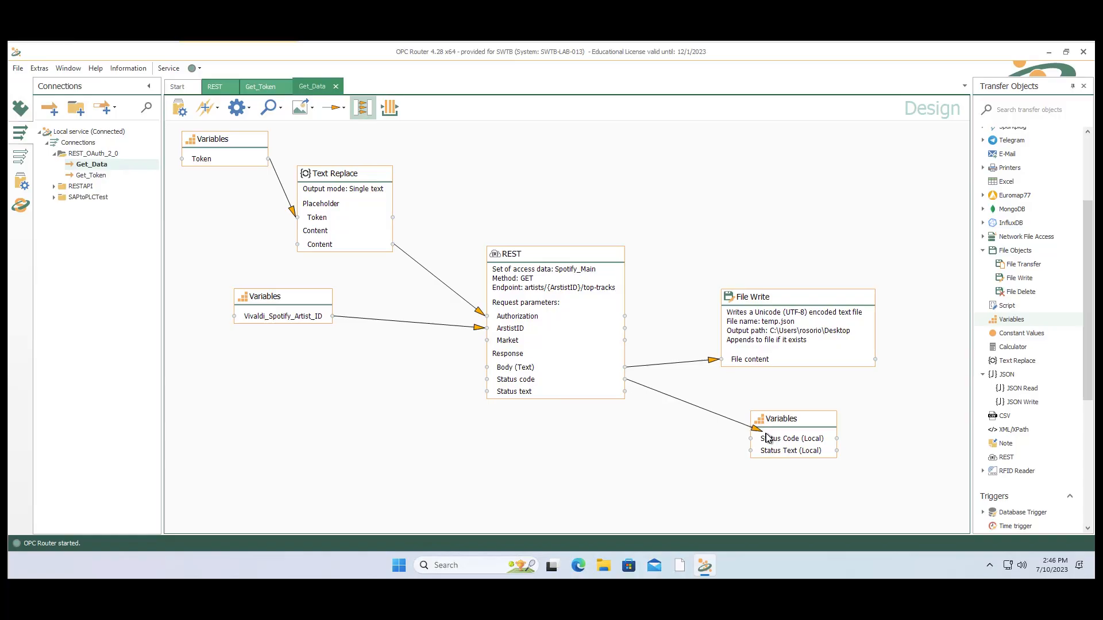
{"action": "left_click_drag", "start_coordinate": [614, 398], "coordinate": [763, 450]}
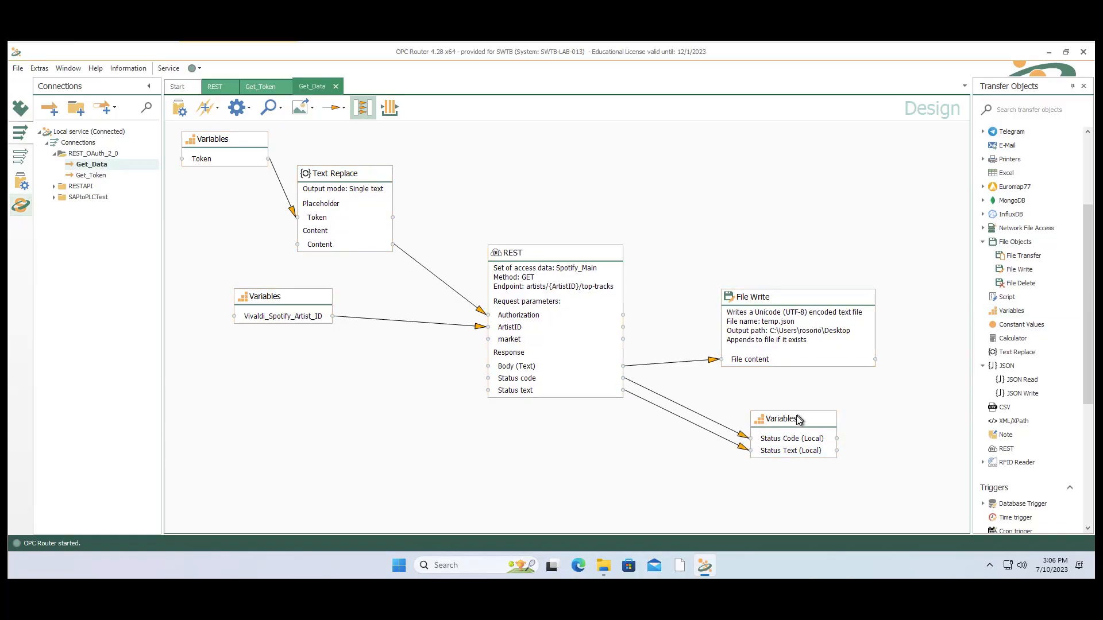
- Put both the Get_Data and Get_Token connections into production
{"action": "left_click", "coordinate": [179, 108]}
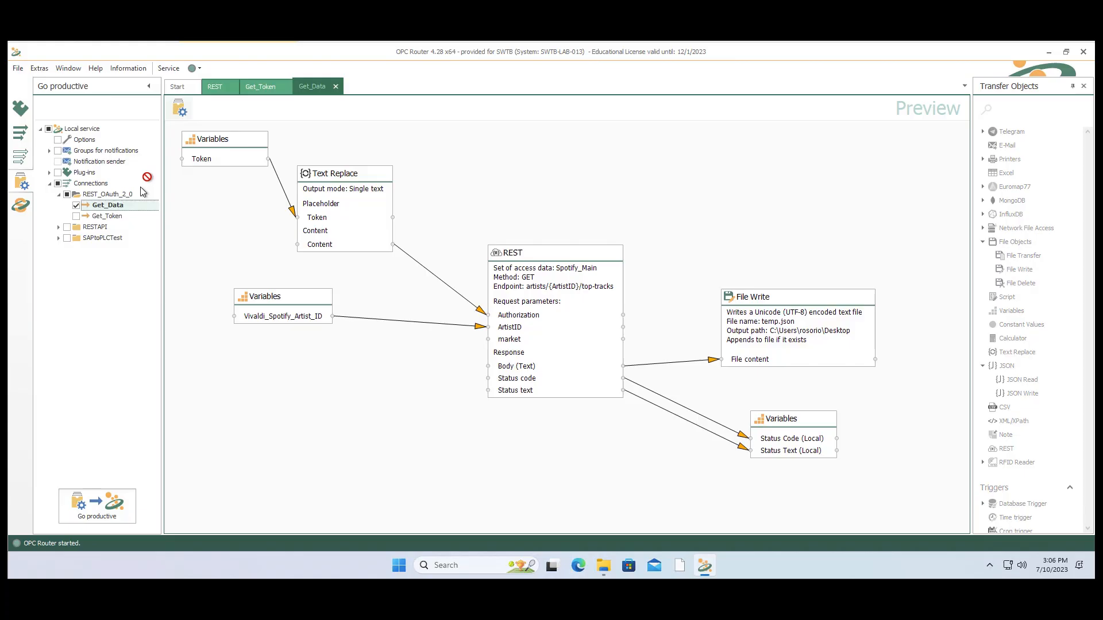
{"action": "left_click", "coordinate": [76, 216]}
{"action": "left_click", "coordinate": [108, 504]}
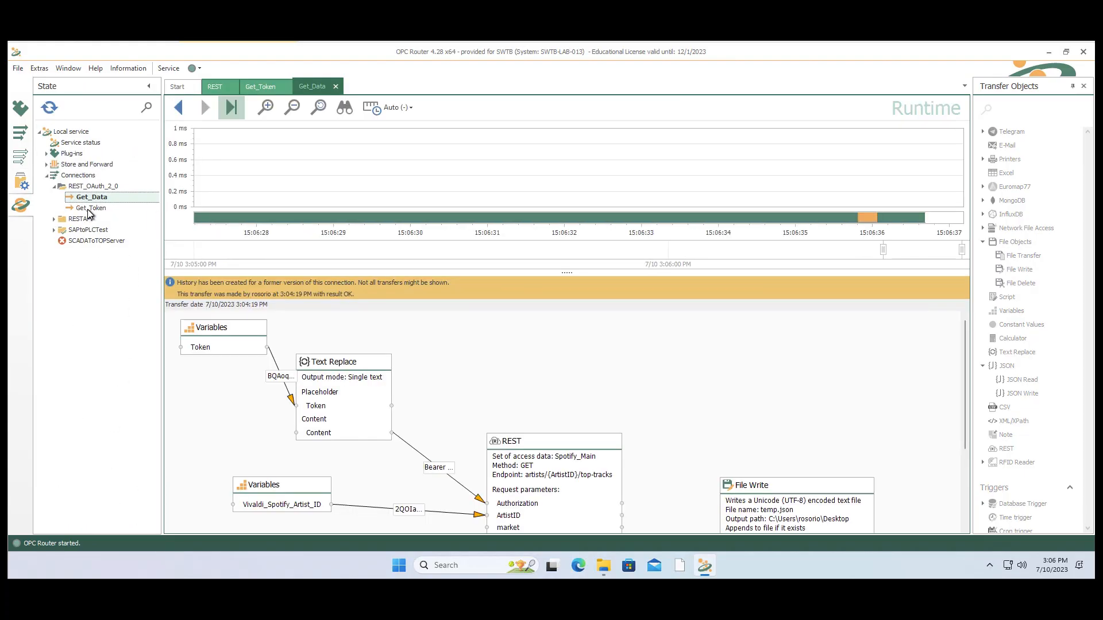
- Examine the runtime transfers of Get_Token and Get_Data, including the REST Body (Text) value passed to File Write
{"action": "left_click", "coordinate": [88, 209]}
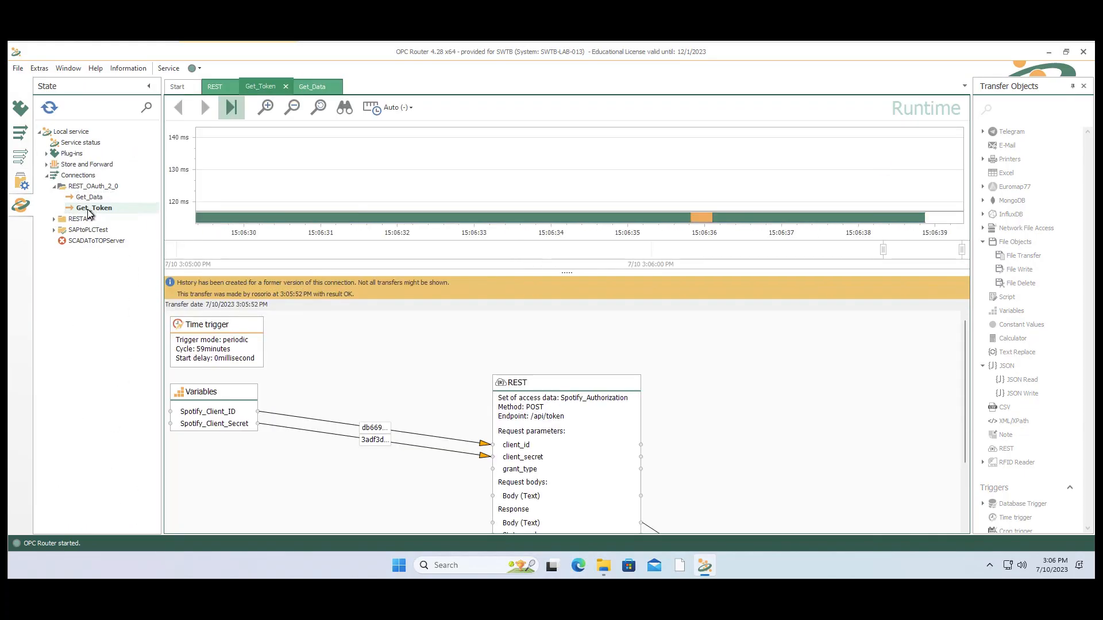
{"action": "scroll", "coordinate": [352, 350], "scroll_direction": "down", "scroll_amount": 1}
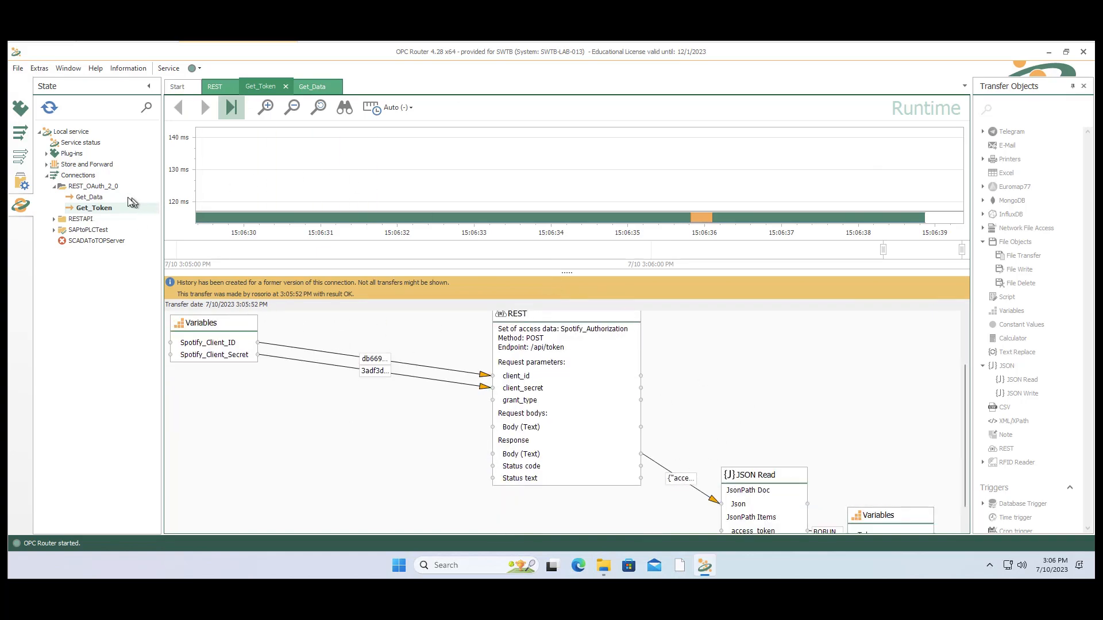
{"action": "left_click", "coordinate": [97, 199]}
{"action": "double_click", "coordinate": [98, 199]}
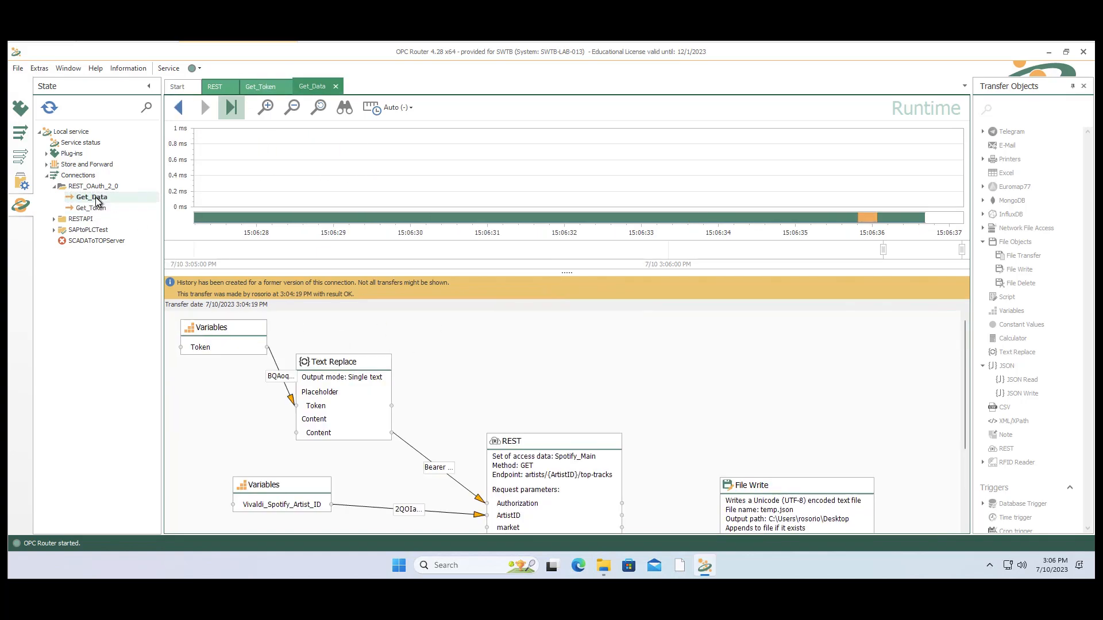
{"action": "scroll", "coordinate": [433, 366], "scroll_direction": "down", "scroll_amount": 1}
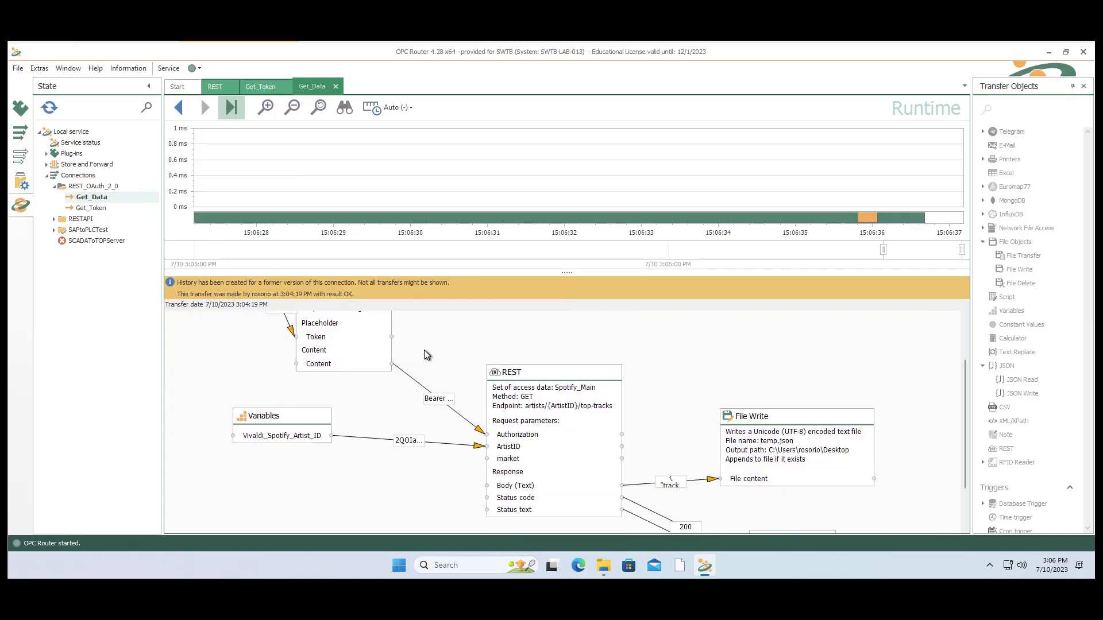
{"action": "scroll", "coordinate": [424, 350], "scroll_direction": "up", "scroll_amount": 1}
{"action": "scroll", "coordinate": [528, 392], "scroll_direction": "down", "scroll_amount": 2}
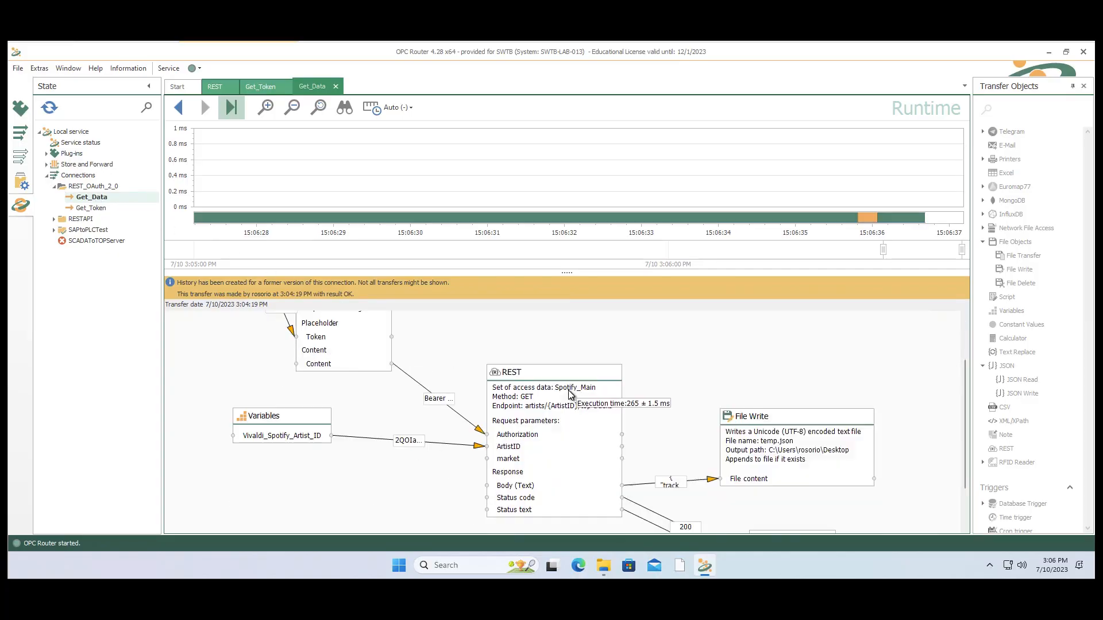
{"action": "mouse_move", "coordinate": [669, 425]}
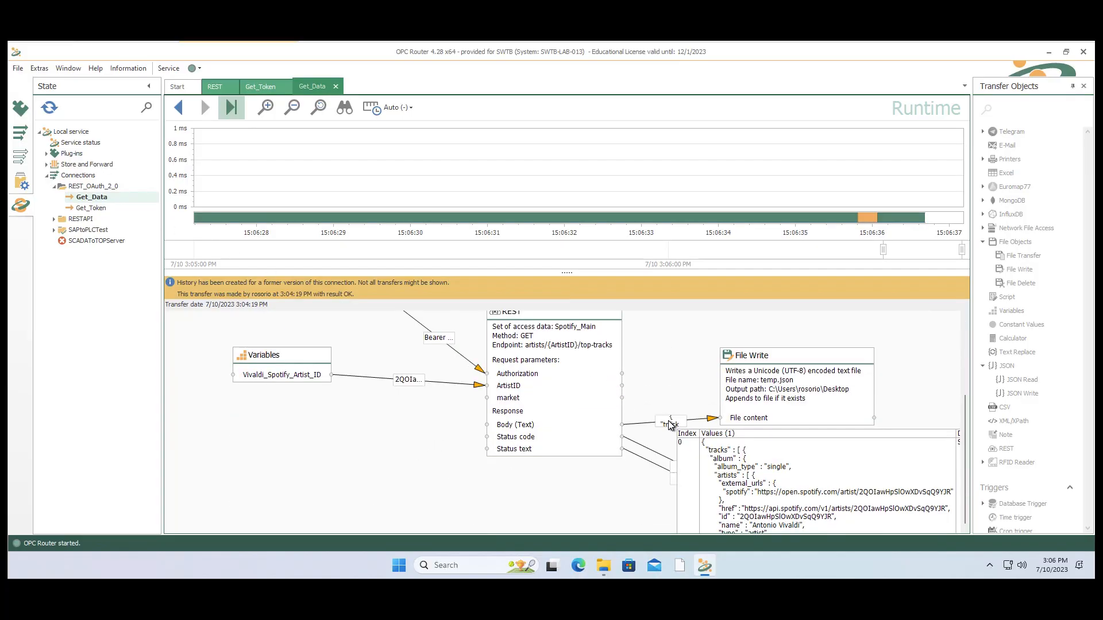